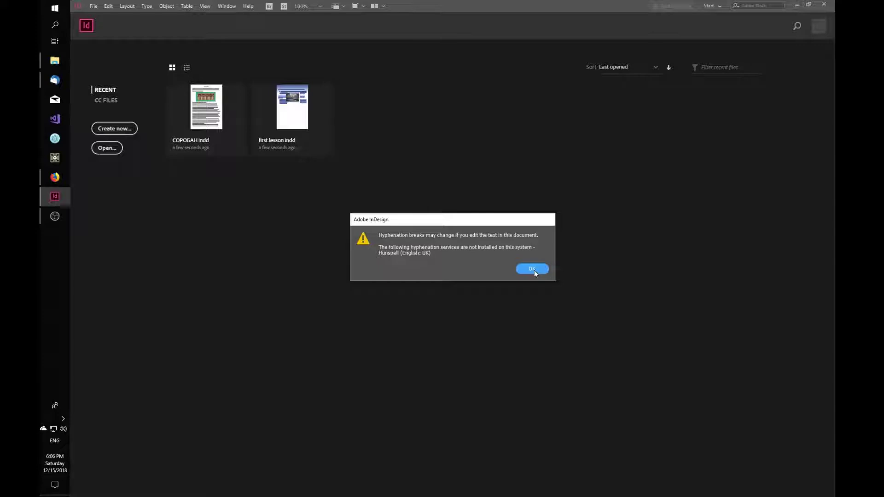
- Dismiss the hyphenation and missing-font warnings for СОРОБАН.indd without replacing any fonts
left_click(534, 269)
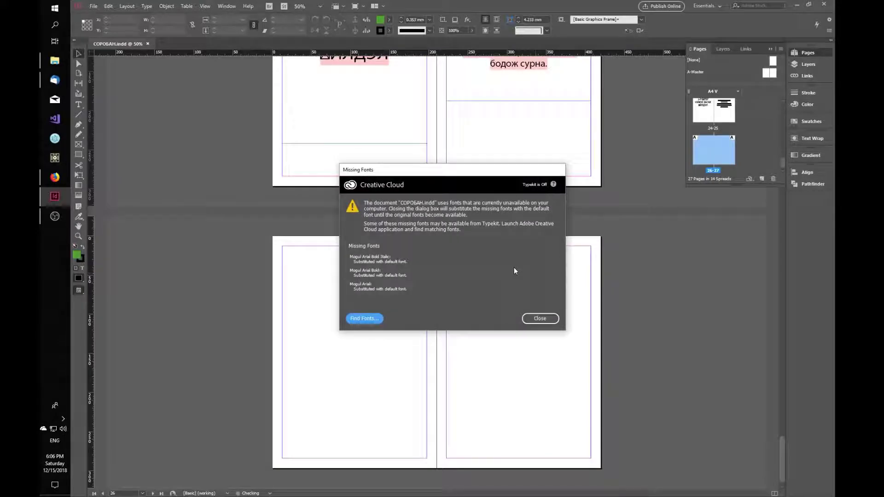
left_click(367, 260)
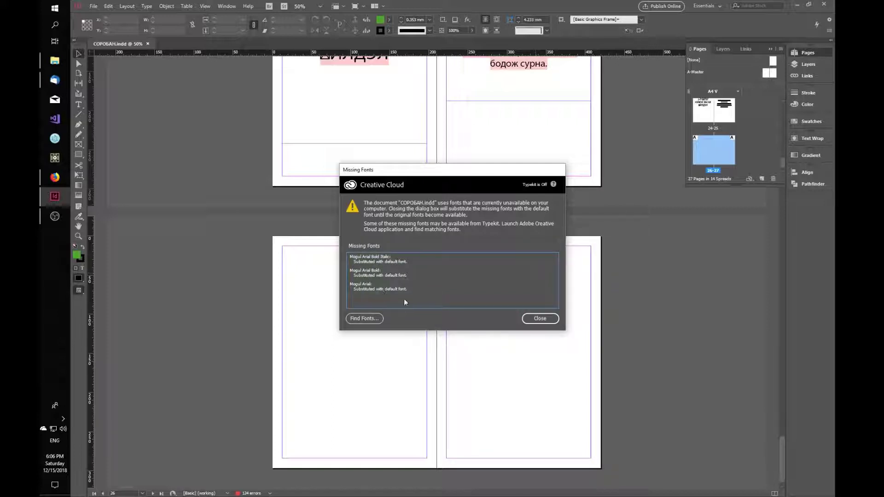
left_click(542, 321)
- Look through the pages of СОРОБАН.indd back to page 1 and examine how its body text and abacus image display
scroll(456, 379, "up", 10)
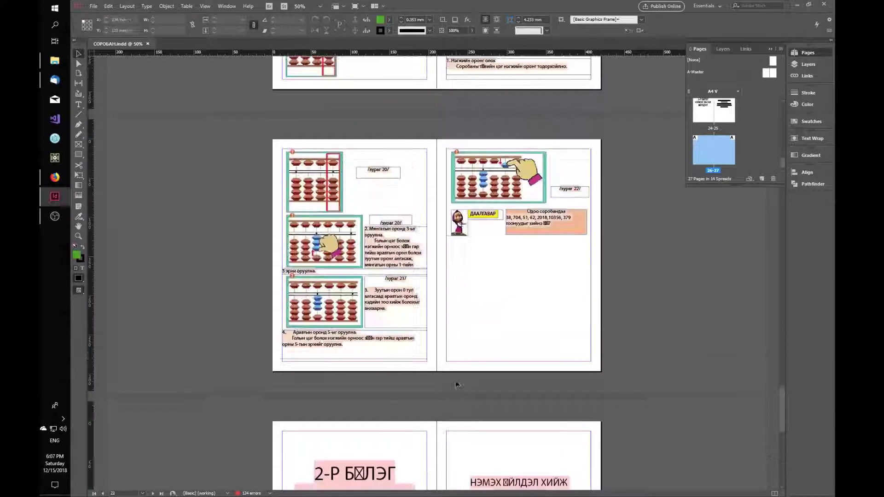
scroll(456, 385, "up", 8)
scroll(695, 384, "up", 1)
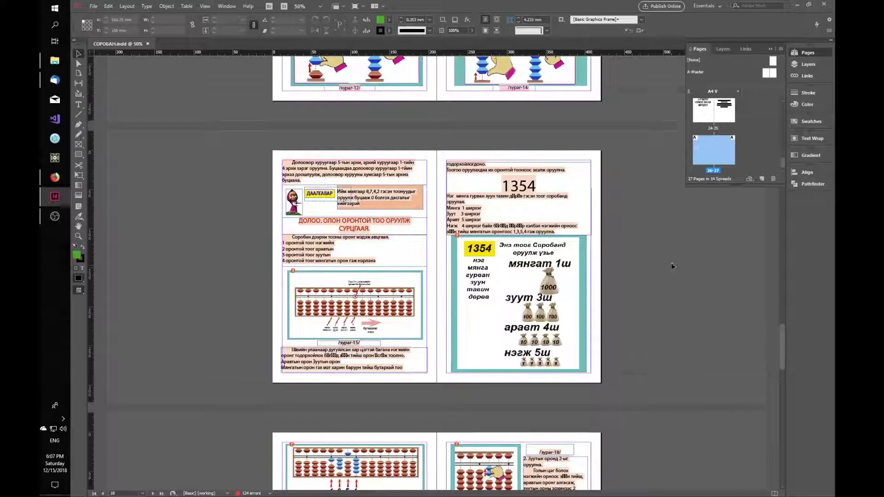
scroll(644, 317, "up", 20)
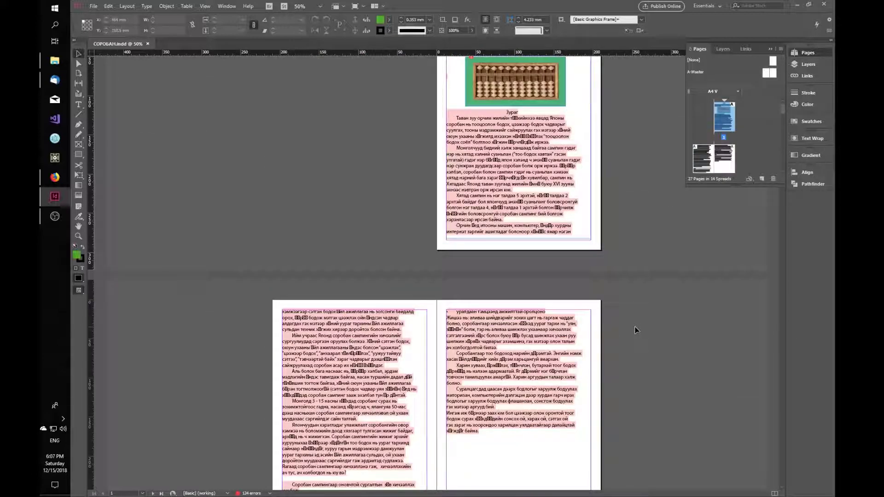
scroll(638, 332, "up", 2)
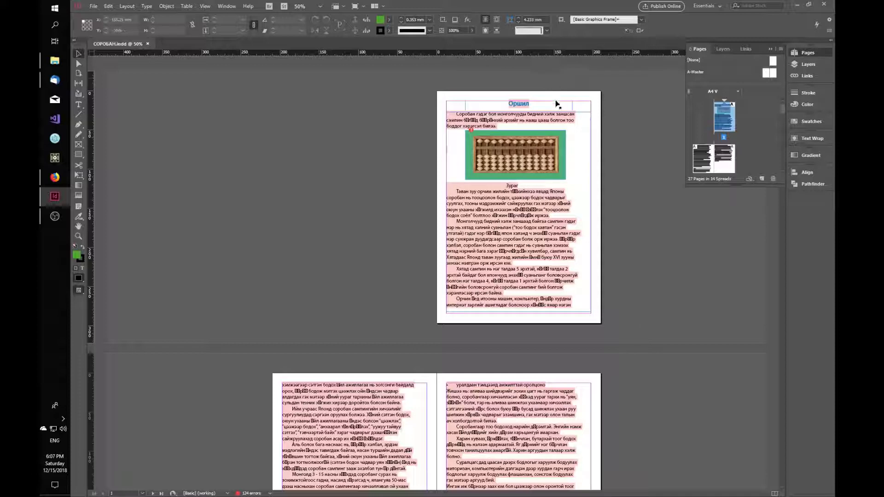
left_click(520, 119)
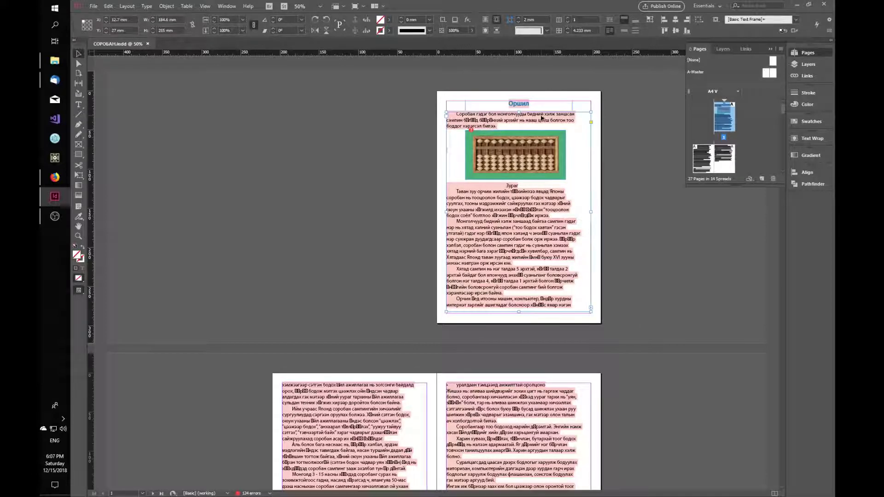
key("ctrl+equal")
scroll(542, 118, "up", 1)
scroll(503, 138, "down", 1)
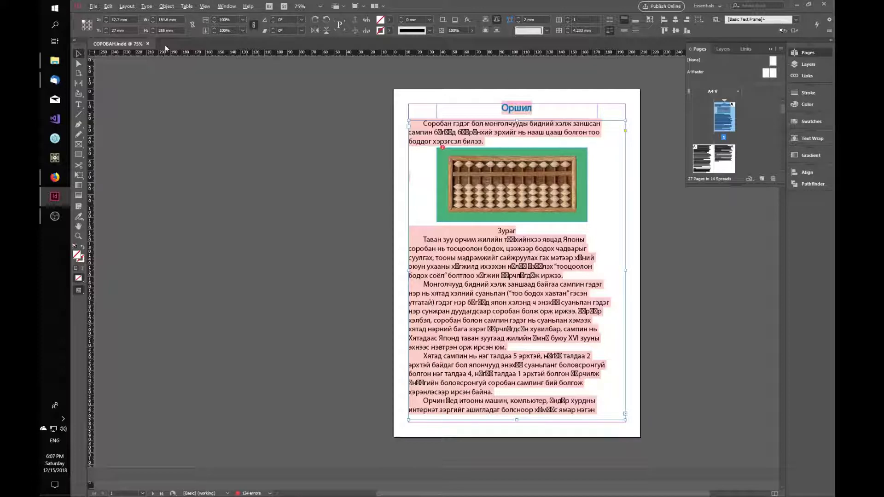
- Open first.lesson.indd from the Indesign files folder alongside the current document
left_click(93, 6)
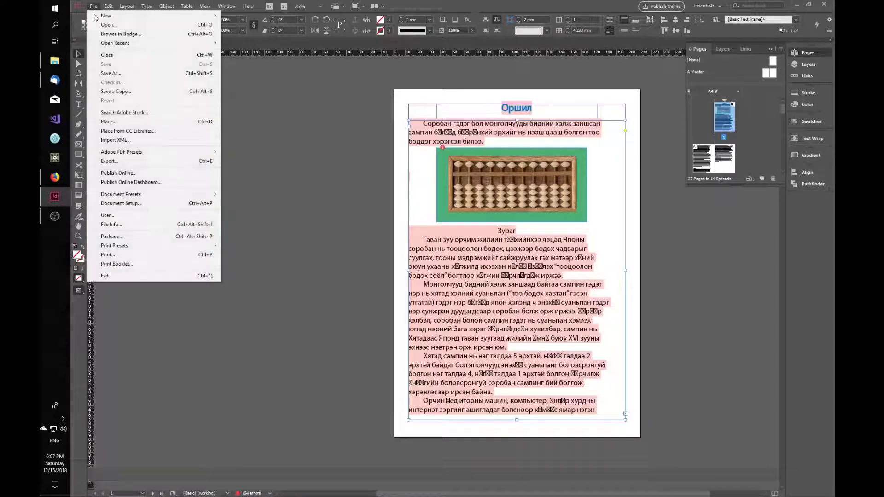
left_click(119, 27)
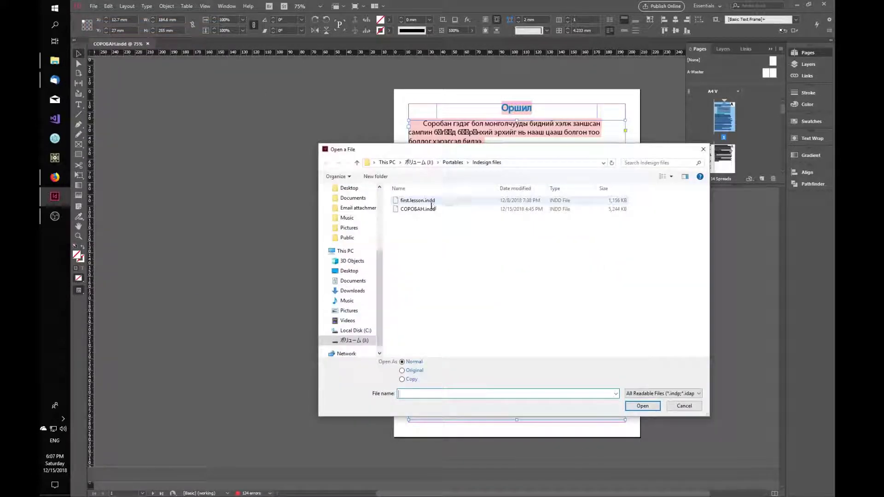
double_click(431, 201)
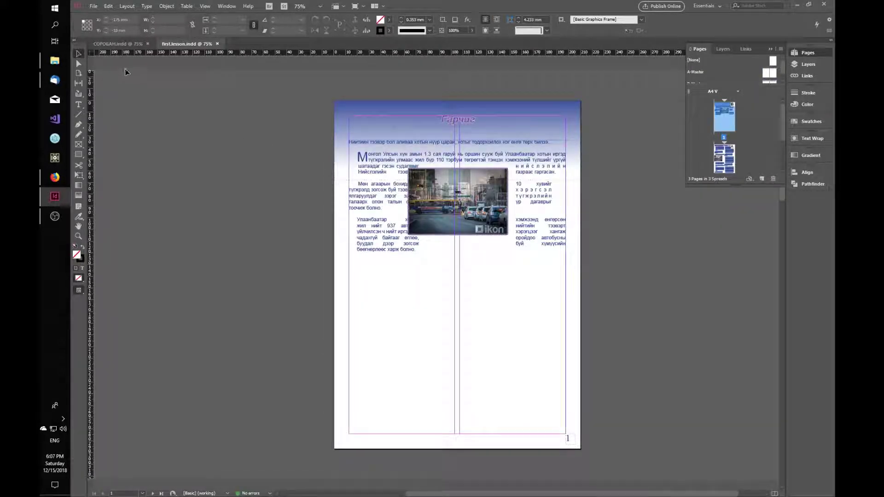
- Show the image links of first.lesson.indd and select the street photo on page 1 to identify its link
left_click(123, 45)
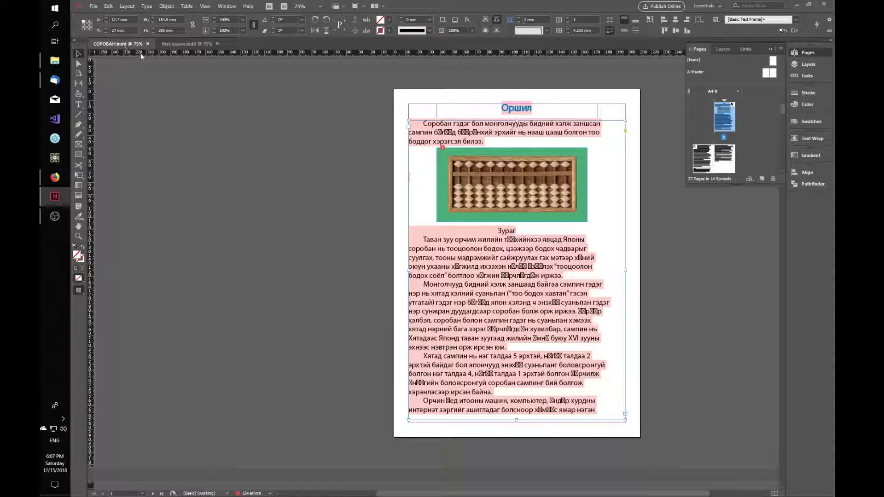
left_click(179, 44)
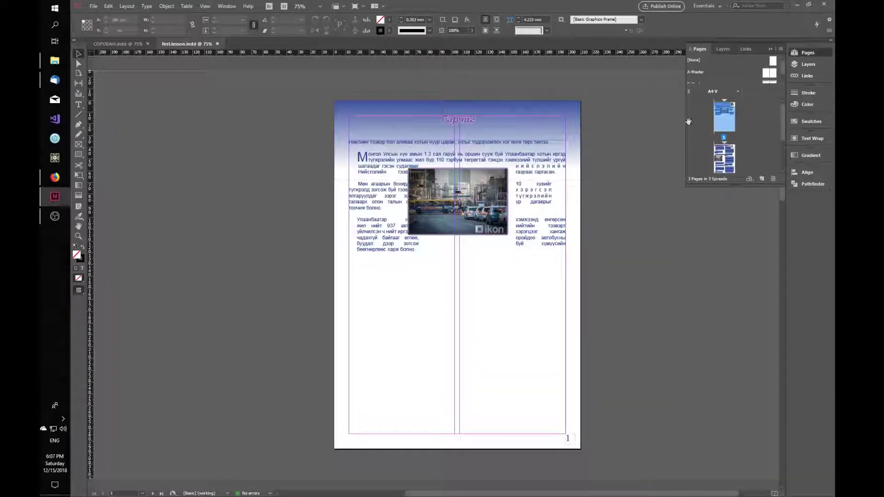
left_click(805, 77)
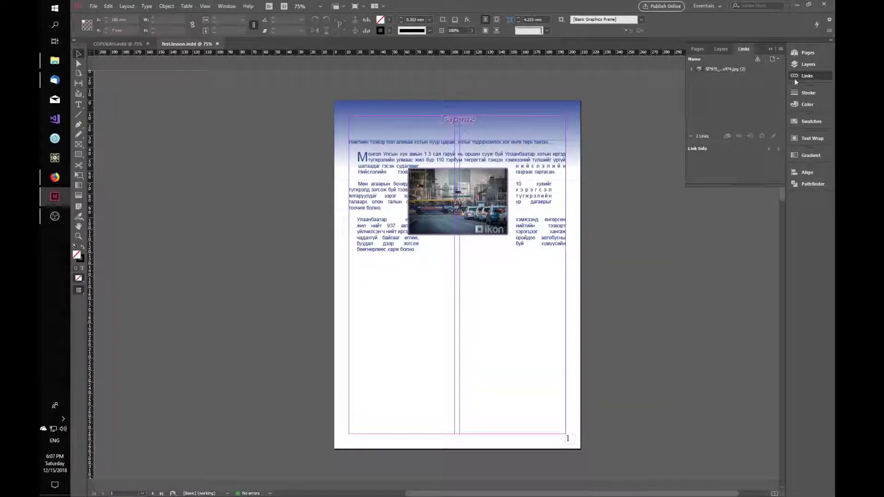
left_click(484, 224)
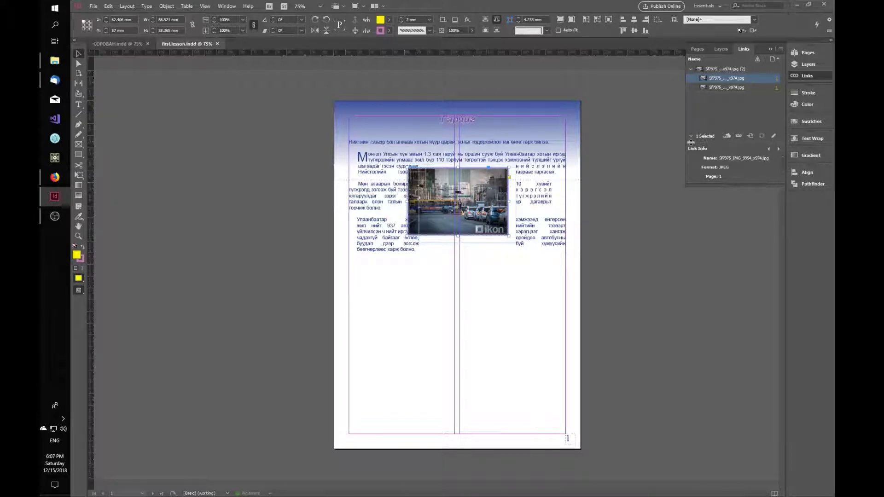
- Browse the TouchDesigner Map sample images folder in File Explorer and return to first.lesson.indd in InDesign
key("super+e")
double_click(715, 9)
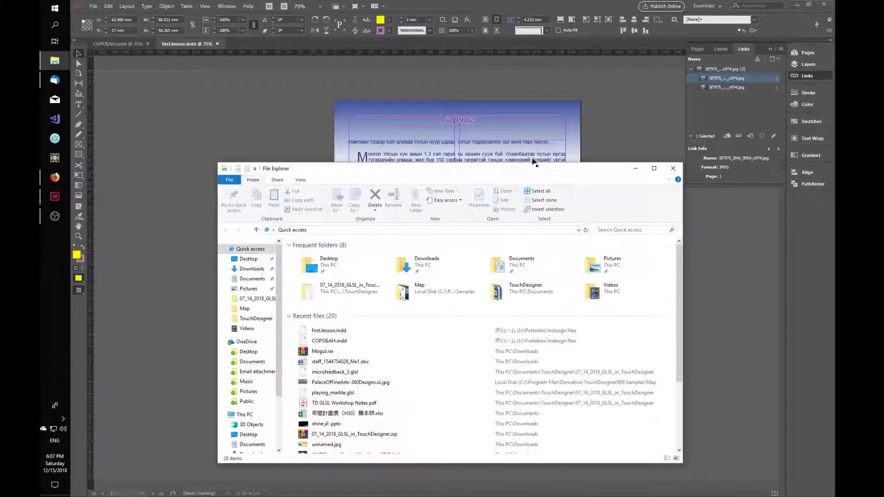
left_click_drag(525, 169, 616, 101)
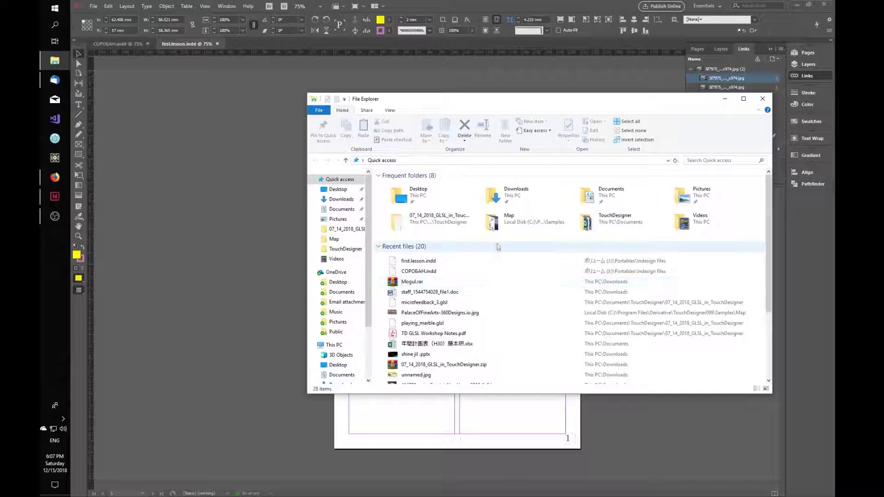
double_click(502, 219)
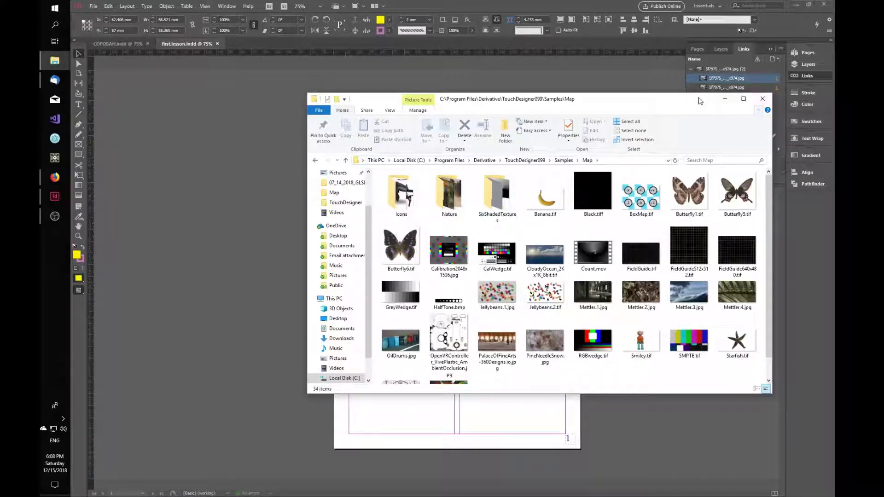
left_click_drag(686, 103, 516, 85)
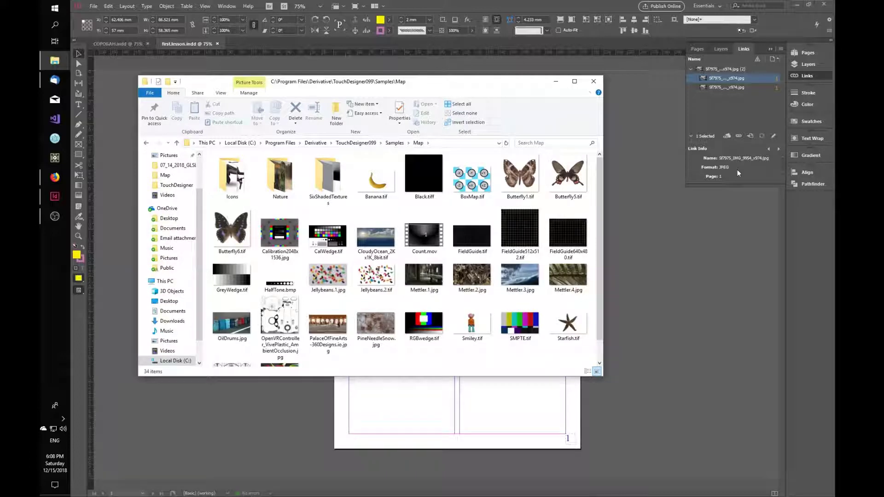
left_click(725, 163)
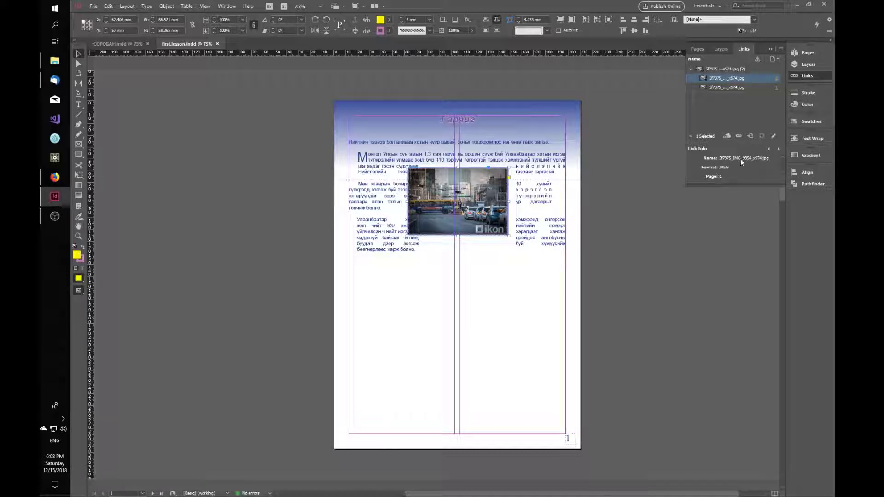
- Inspect the link information for the two placements of the street photo in first.lesson.indd
left_click(744, 87)
left_click(746, 79)
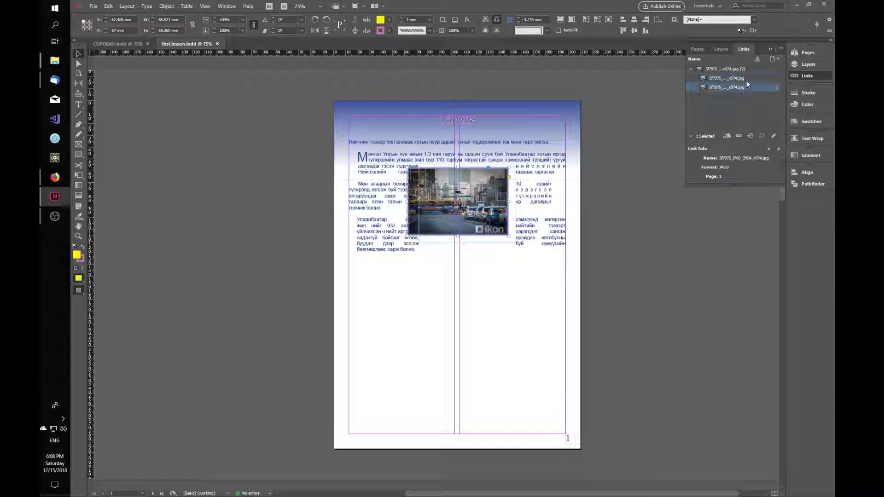
scroll(531, 293, "down", 3)
scroll(530, 293, "down", 3)
scroll(531, 294, "up", 6)
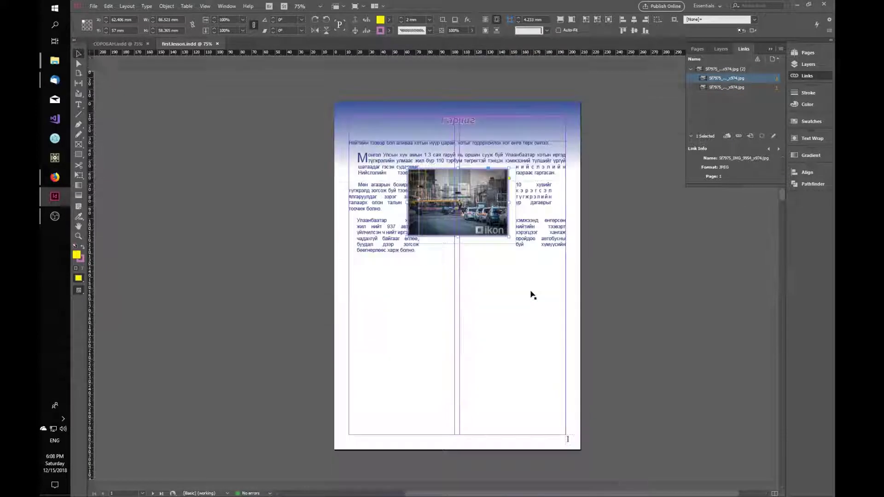
left_click(731, 87)
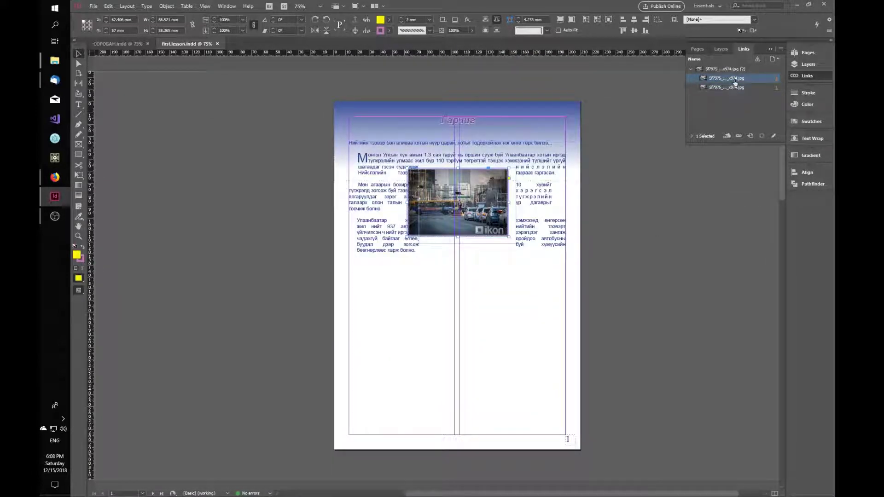
double_click(734, 87)
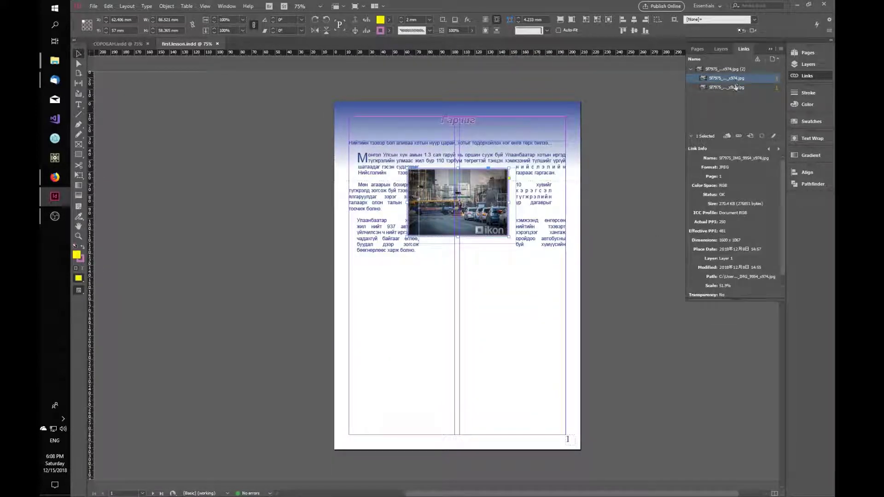
- Go to both placements of the street photo through their link entries and return to the first page
left_click(777, 79)
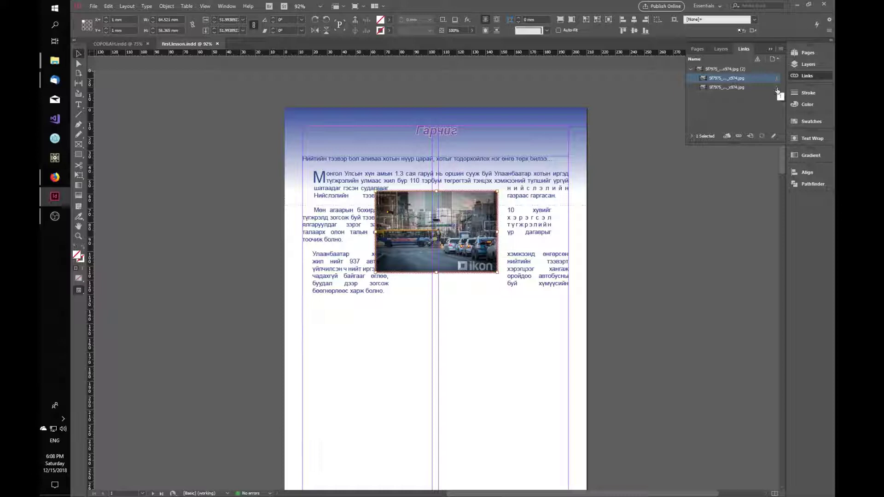
left_click(777, 88)
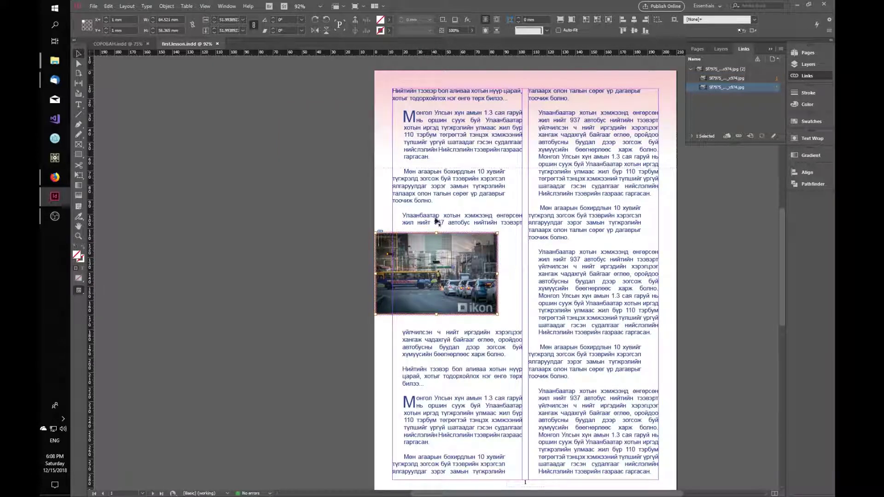
left_click(546, 261)
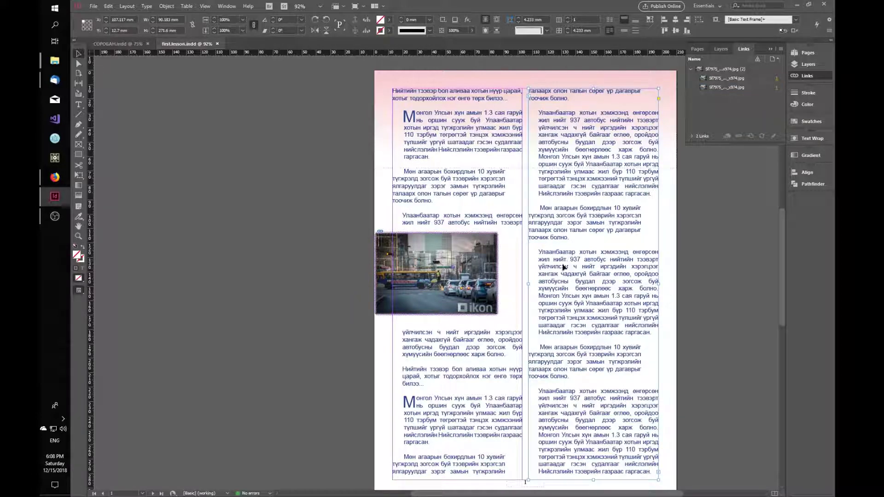
scroll(594, 345, "up", 8)
key("ctrl+z")
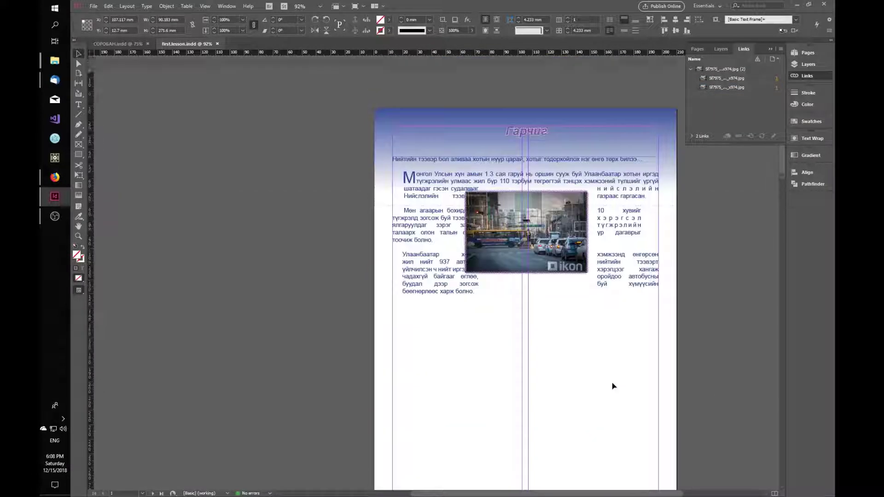
left_click(691, 137)
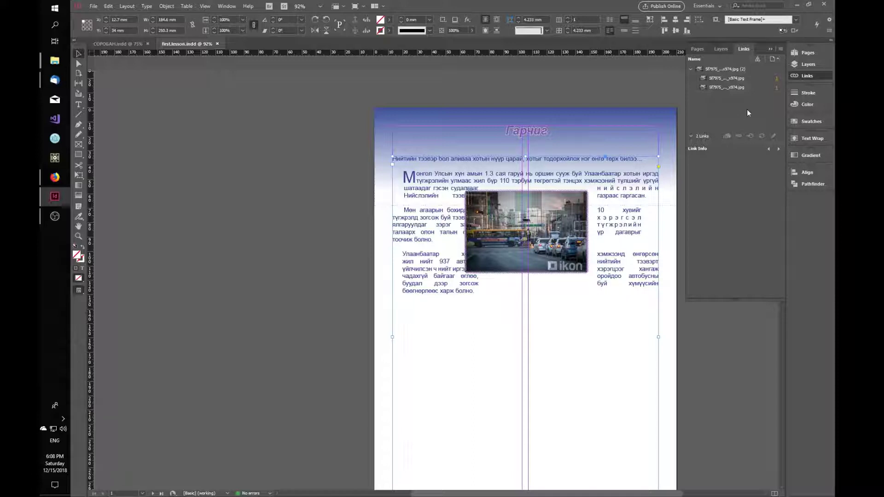
- Compare the link statuses of СОРОБАН.indd with those of first.lesson.indd
left_click(122, 44)
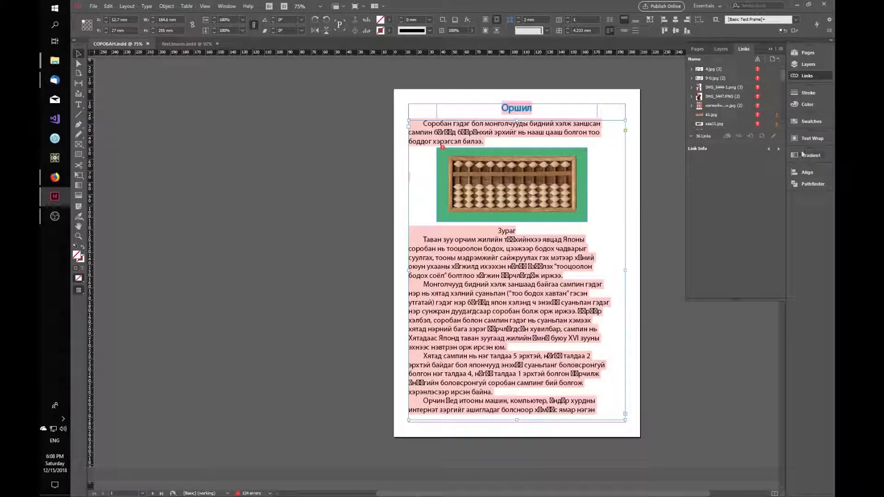
mouse_move(783, 80)
left_mouse_down()
mouse_move(784, 98)
mouse_move(783, 74)
left_mouse_up()
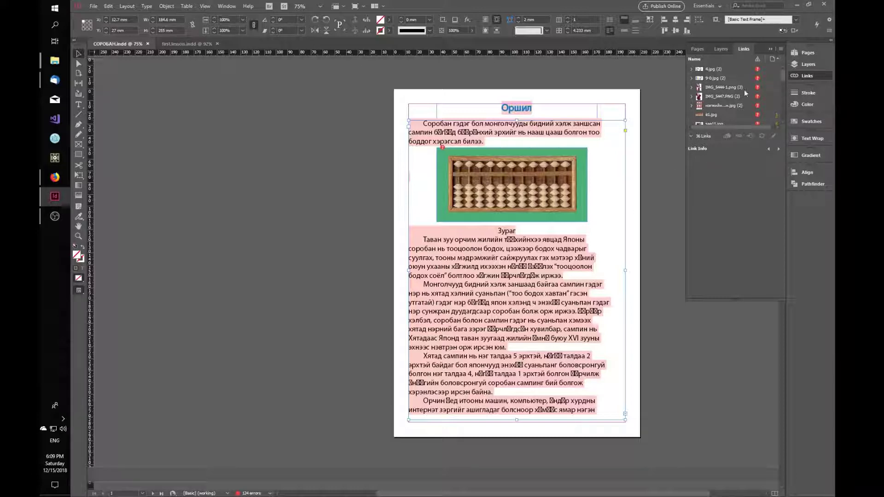
left_click(176, 45)
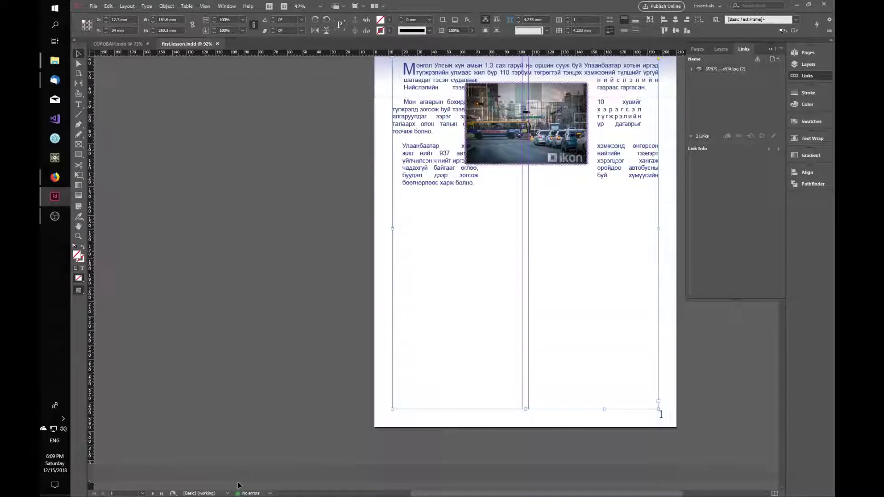
scroll(377, 322, "down", 3)
- Show the Preflight error list for СОРОБАН.indd and enlarge it vertically
left_click(110, 43)
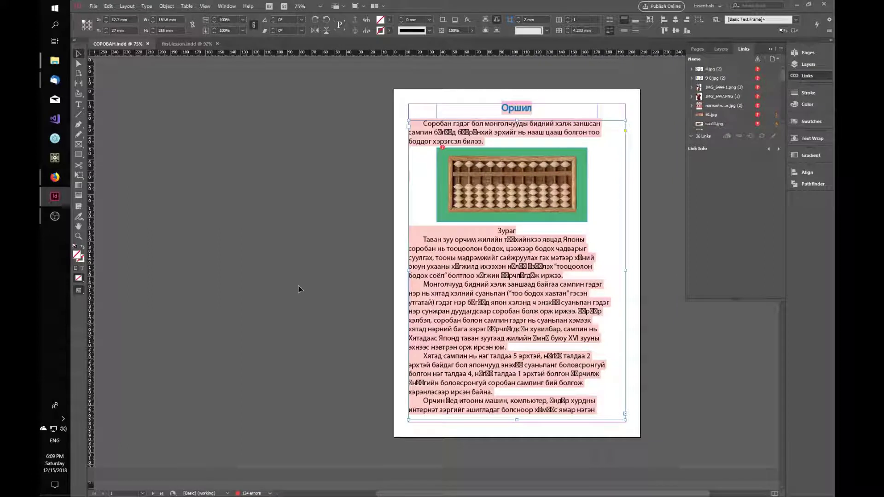
left_click(270, 494)
left_click(270, 494)
double_click(248, 494)
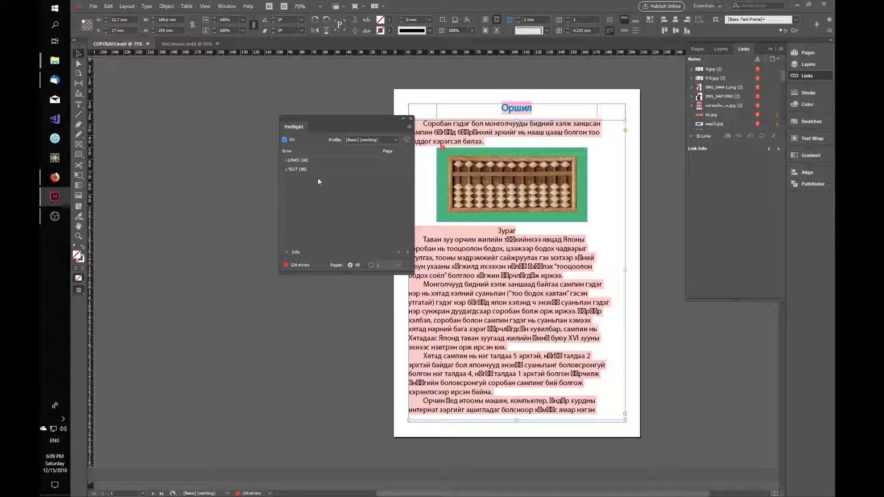
left_click_drag(345, 273, 342, 347)
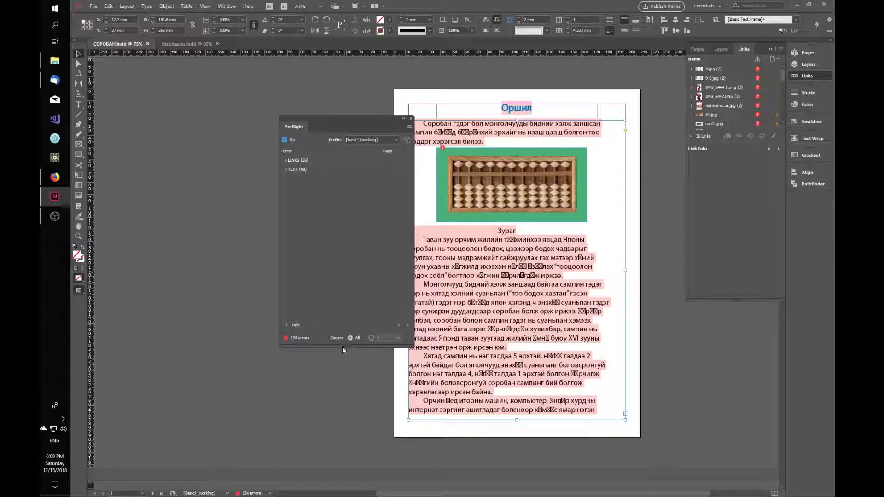
- List the missing links in Preflight, move the panel clear of the page, and visit saa11.jpg and the page 1 abacus image
left_click(286, 161)
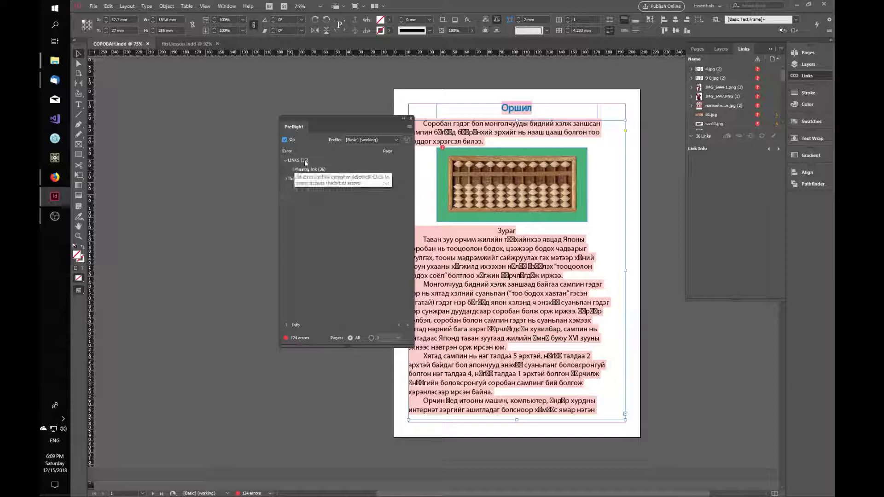
left_click(293, 170)
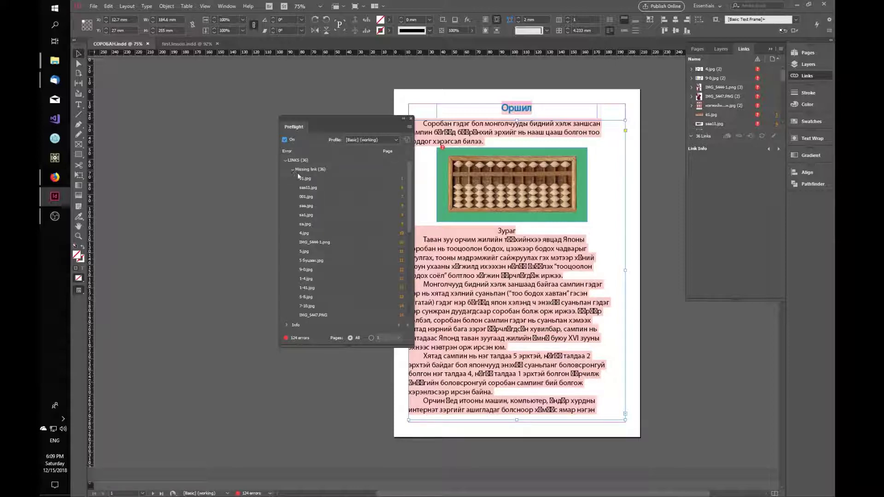
left_click(402, 180)
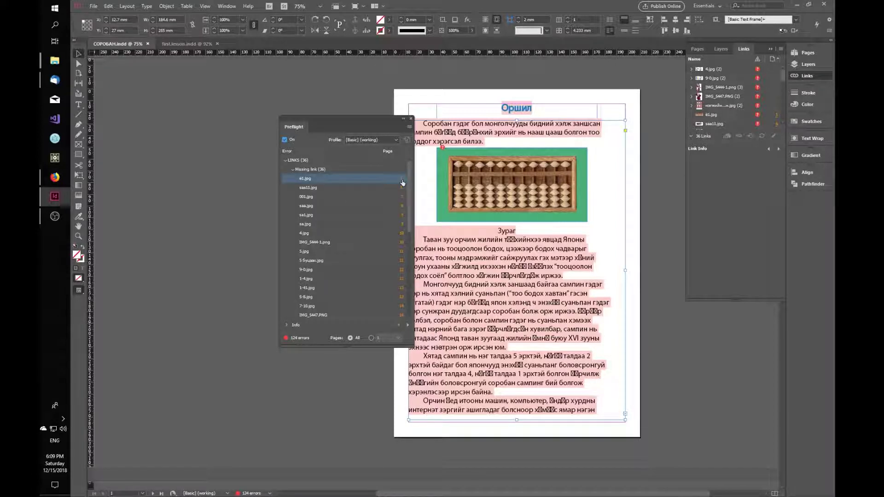
left_click_drag(368, 118, 235, 99)
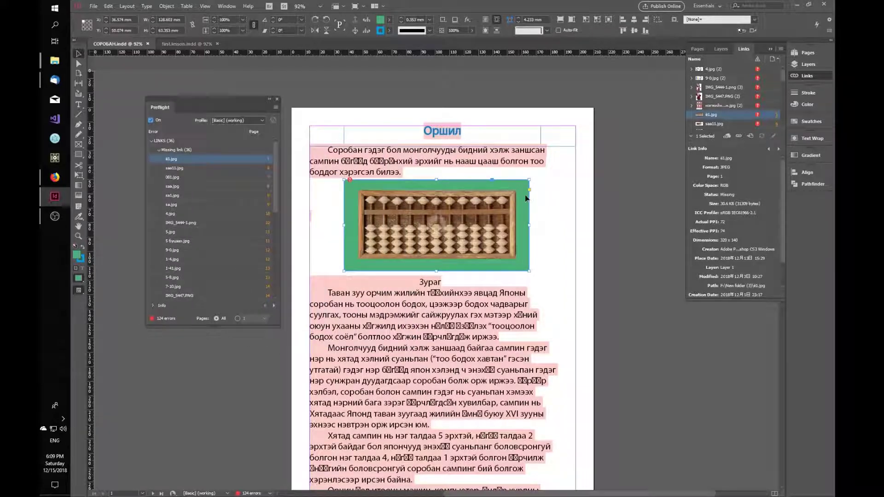
left_click(267, 169)
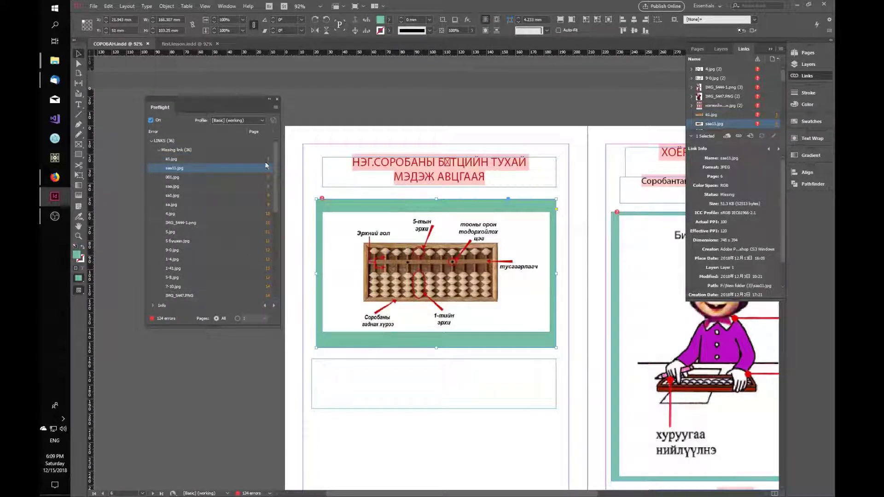
left_click(267, 158)
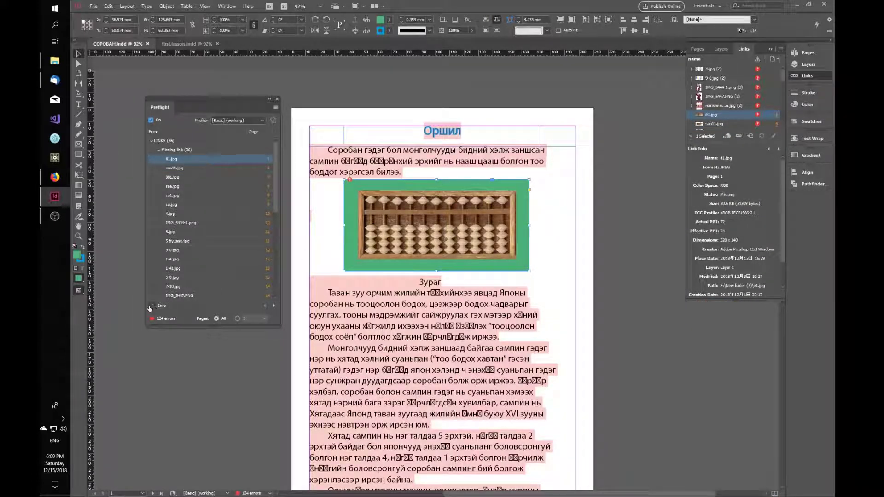
- Review the missing-link list, collapse it, and expand the TEXT error category in Preflight
scroll(219, 262, "down", 2)
scroll(205, 272, "up", 2)
left_click(160, 150)
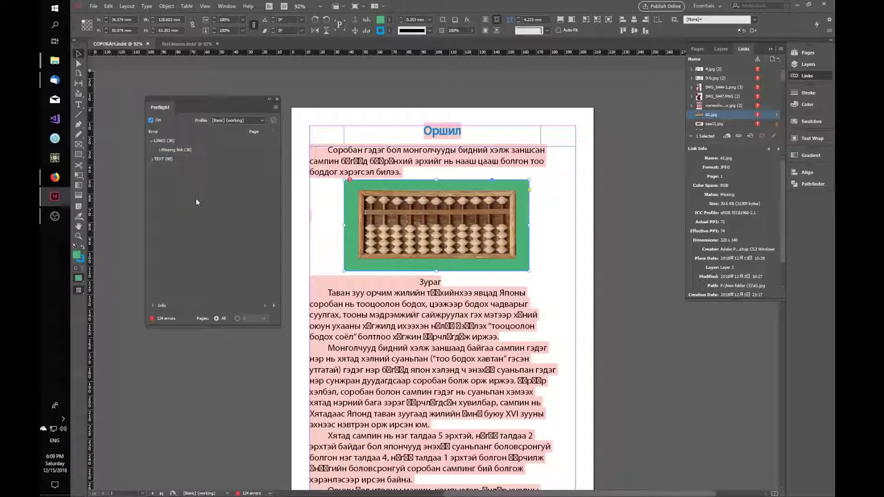
left_click(153, 159)
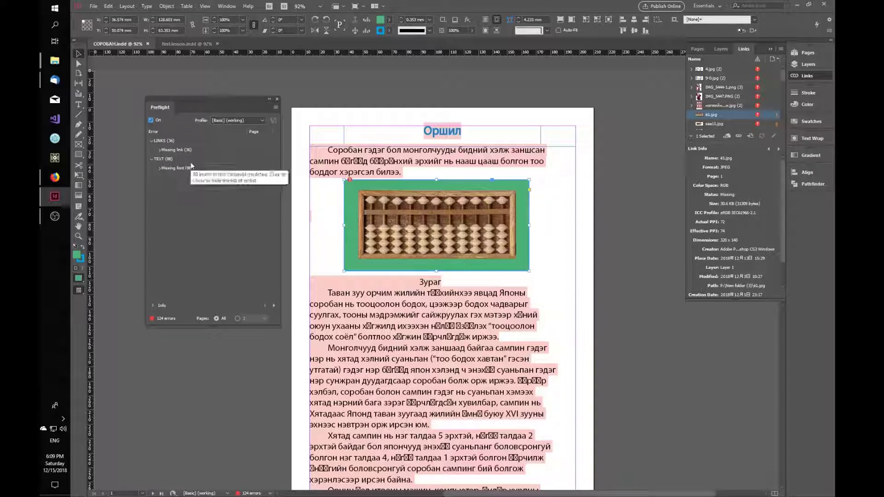
- Switch to File Explorer, check the size of СОРОБАН.indd in its file properties, and return to InDesign
key("super+e")
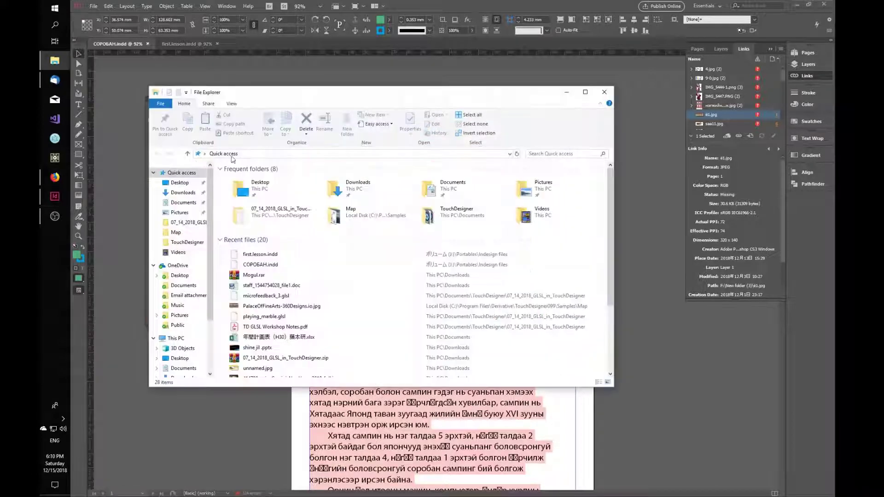
left_click(287, 254)
left_click(284, 264)
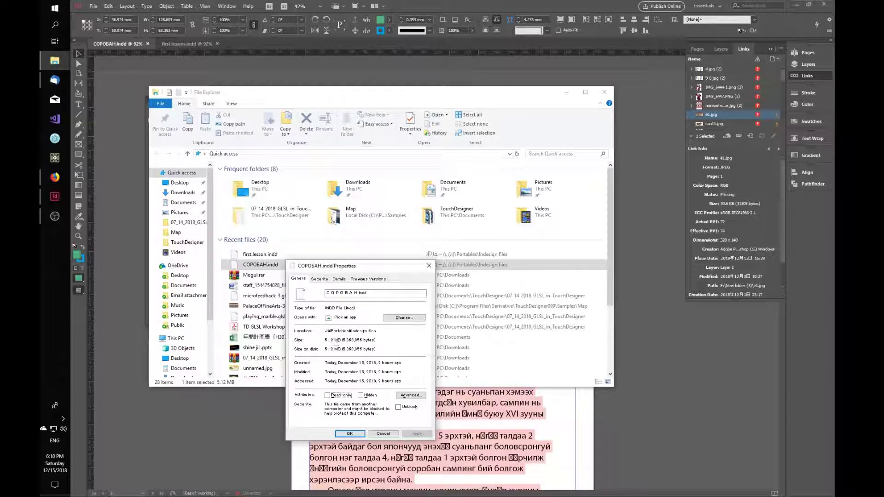
left_click(367, 342)
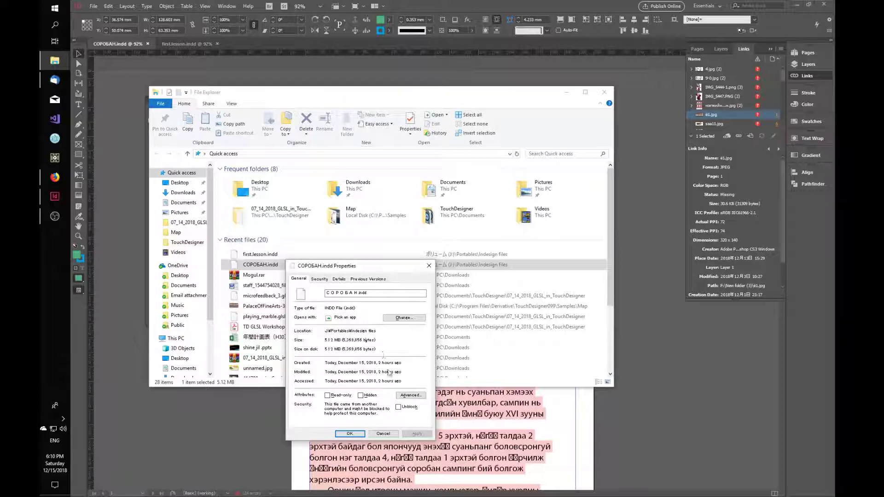
left_click(384, 434)
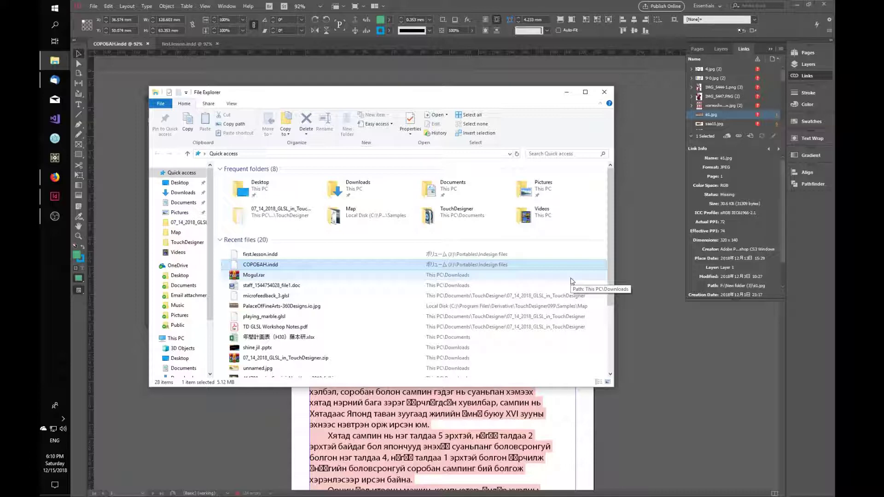
left_click(567, 93)
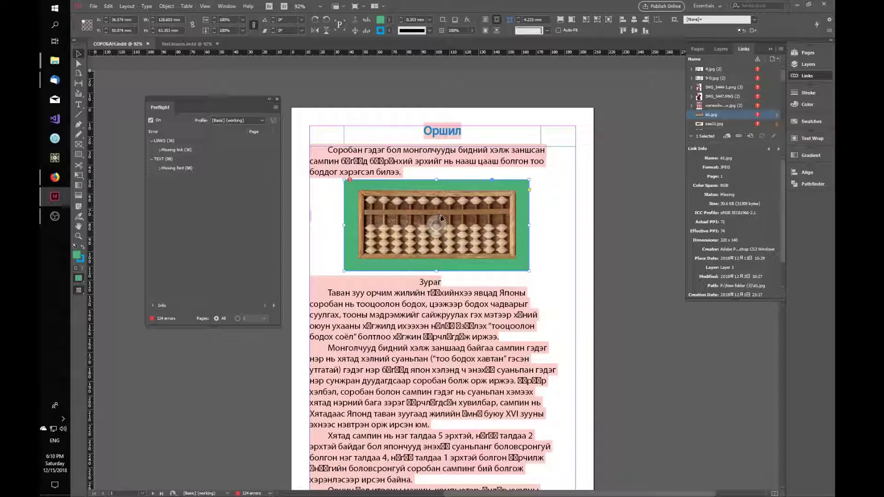
- Expand the missing-font errors and examine the text instances listed under Mogul Arial Bold
left_click(160, 168)
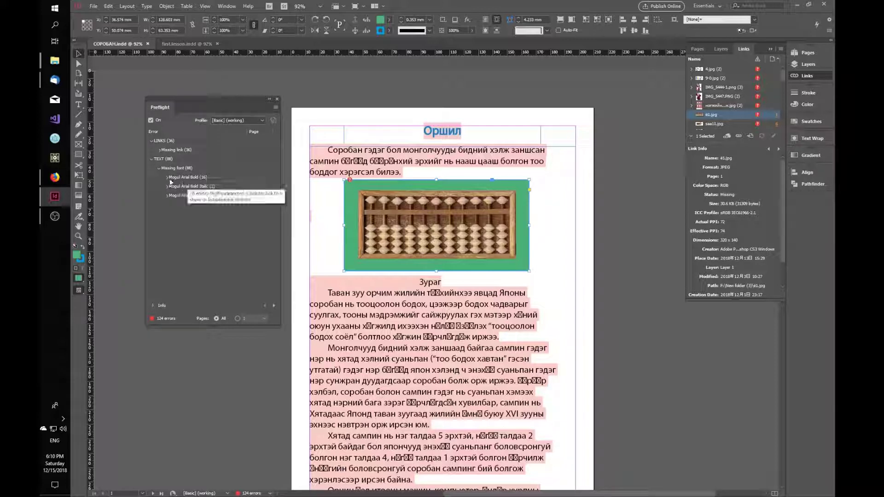
left_click(167, 178)
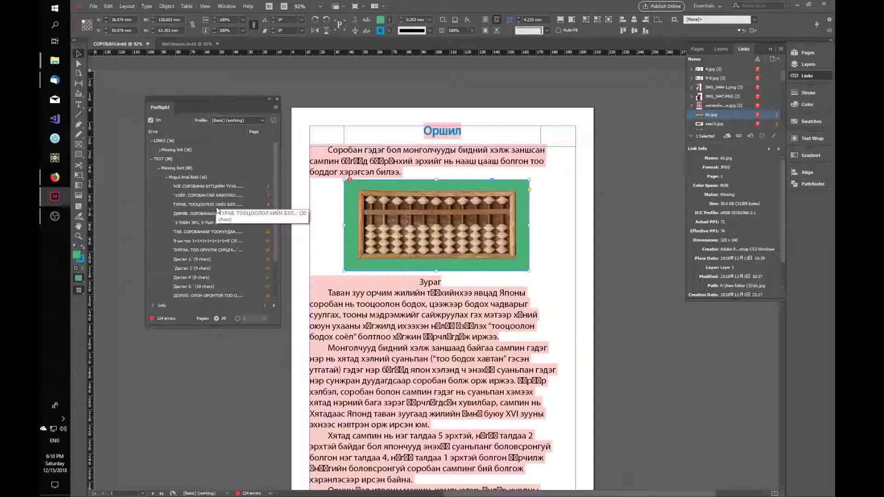
left_click(206, 187)
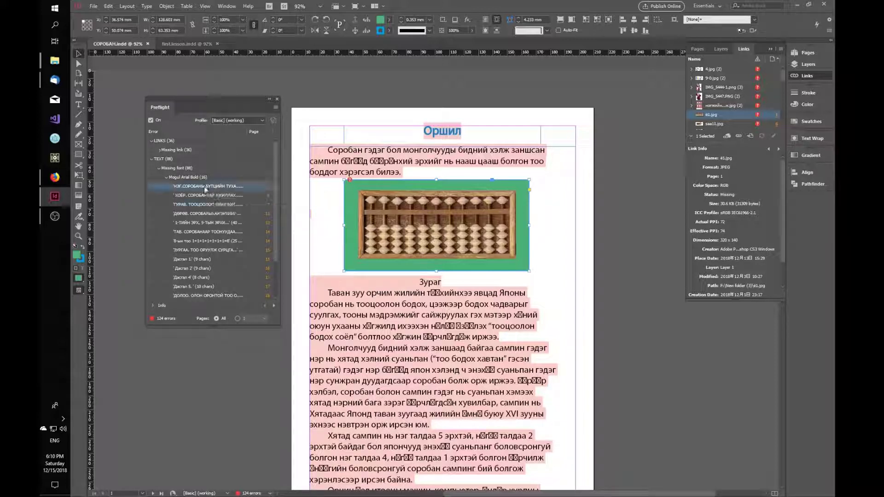
left_click(205, 204)
left_click(201, 235)
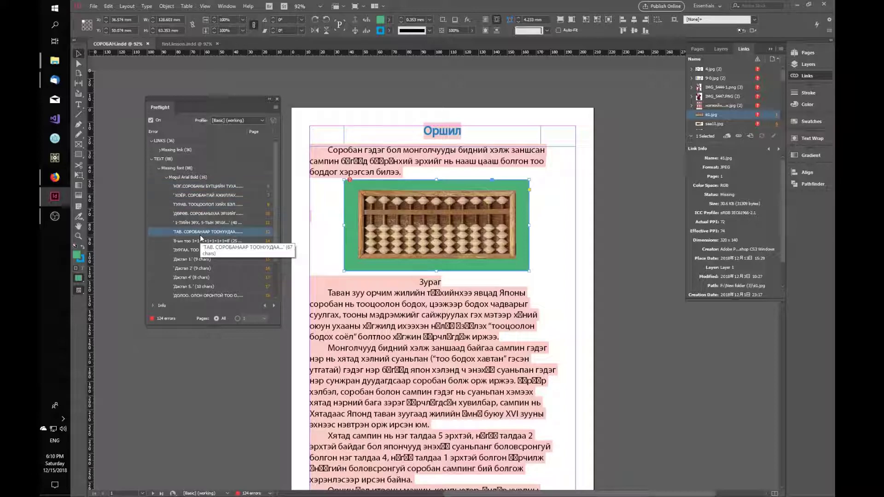
- Go to the first text instance missing the Mogul Arial Bold font and collapse the TEXT error category
left_click(167, 177)
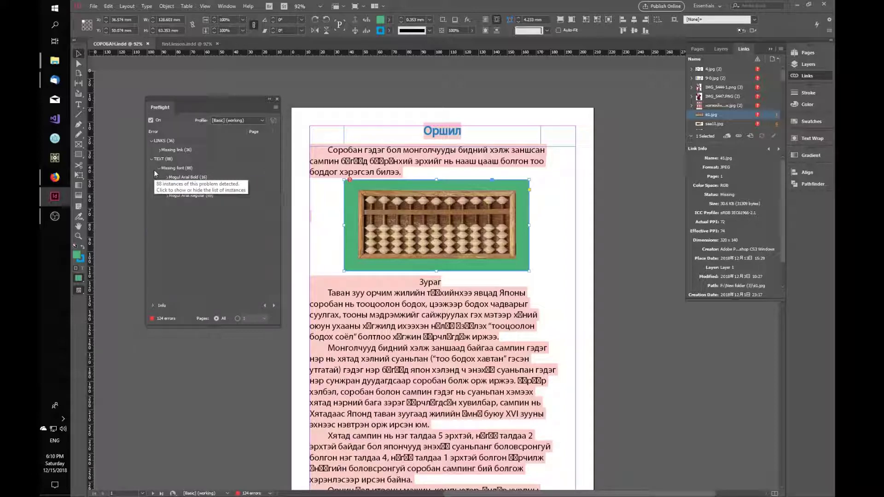
left_click(167, 177)
double_click(223, 186)
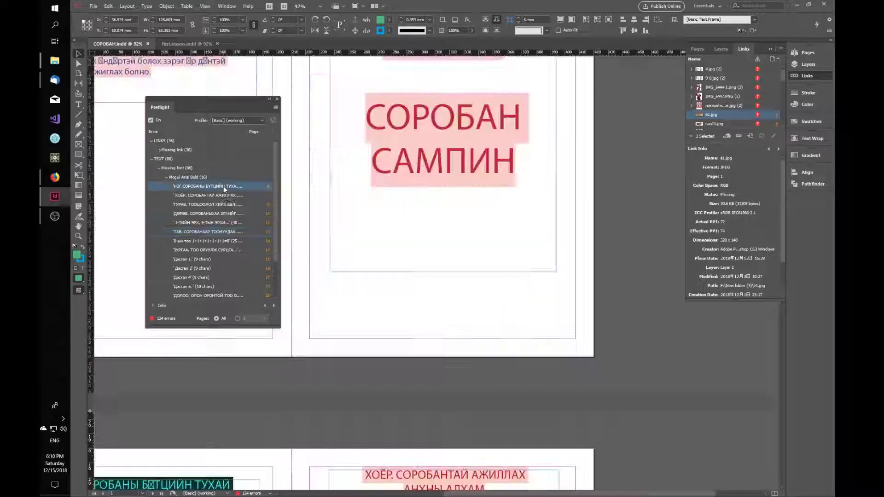
left_click(167, 178)
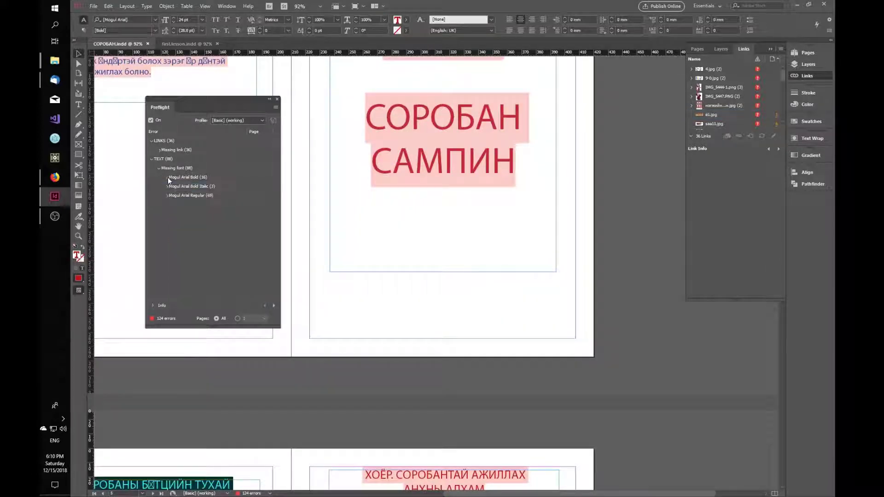
left_click(160, 168)
left_click(151, 159)
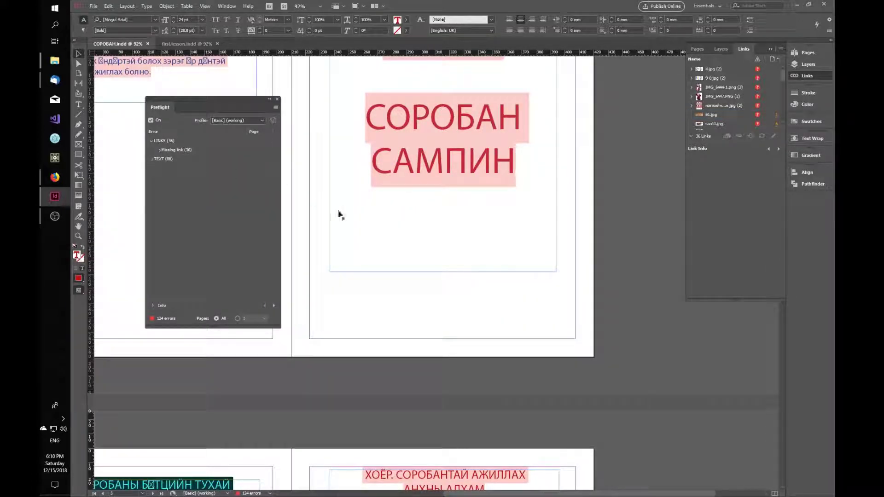
- Look through the spreads of СОРОБАН.indd and return to page 1
scroll(468, 289, "left", 5)
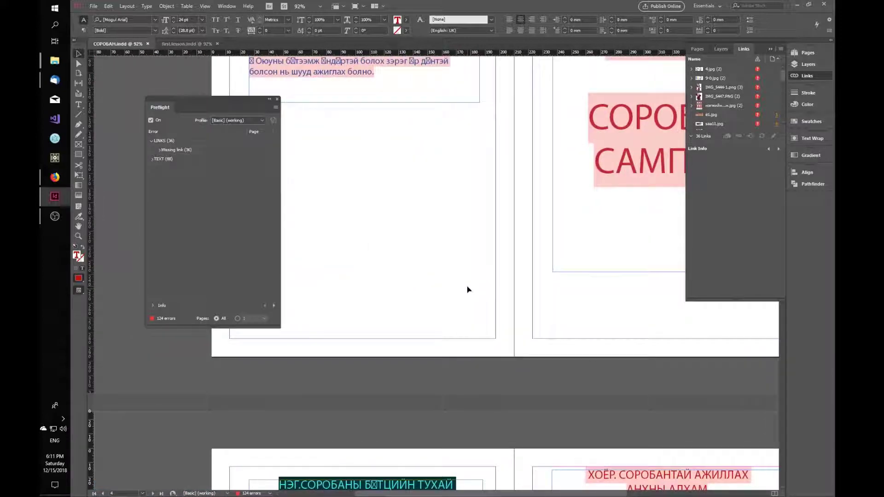
scroll(468, 289, "up", 10)
scroll(468, 291, "down", 5, "alt")
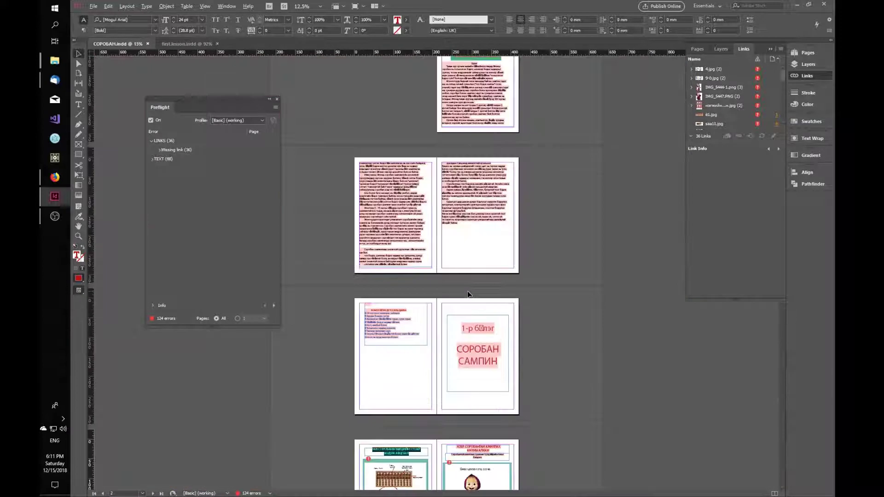
scroll(467, 291, "down", 2, "alt")
scroll(468, 291, "up", 10, "alt")
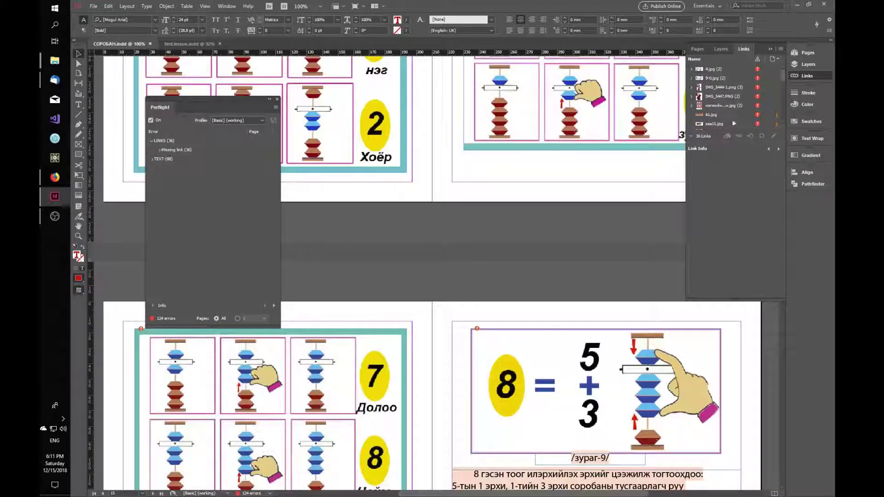
left_click(702, 50)
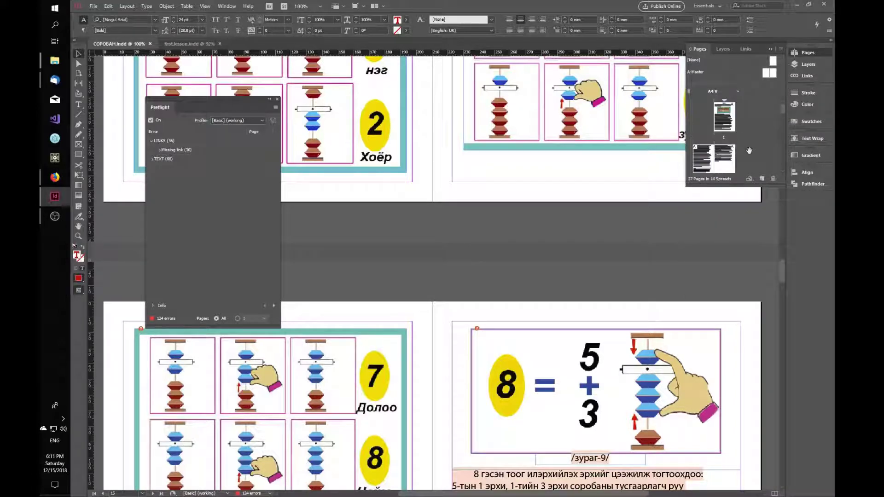
left_click(727, 127)
double_click(727, 127)
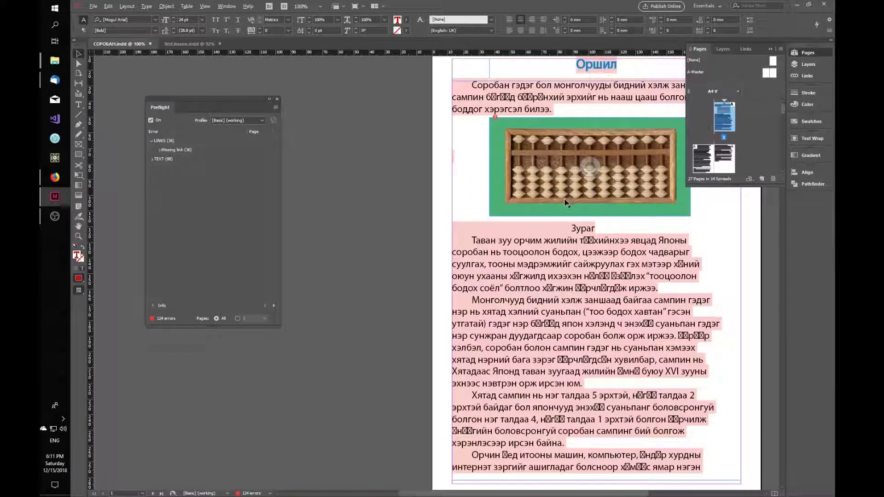
scroll(565, 204, "up", 2, "alt")
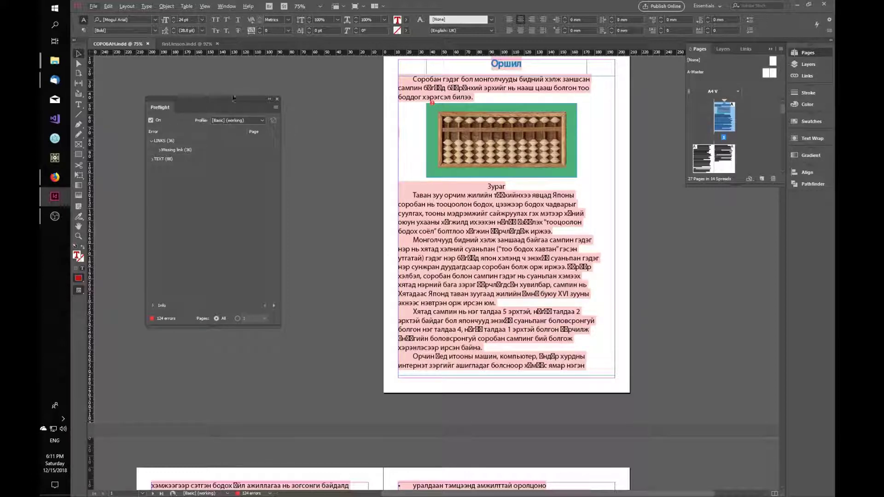
- Check the Preflight status of first.lesson.indd and select the street photo on its first page
left_click(189, 44)
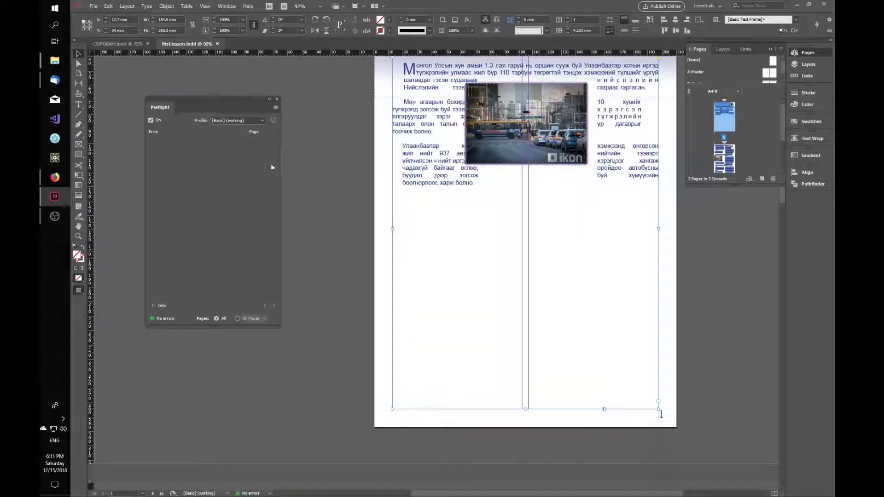
scroll(308, 317, "up", 3)
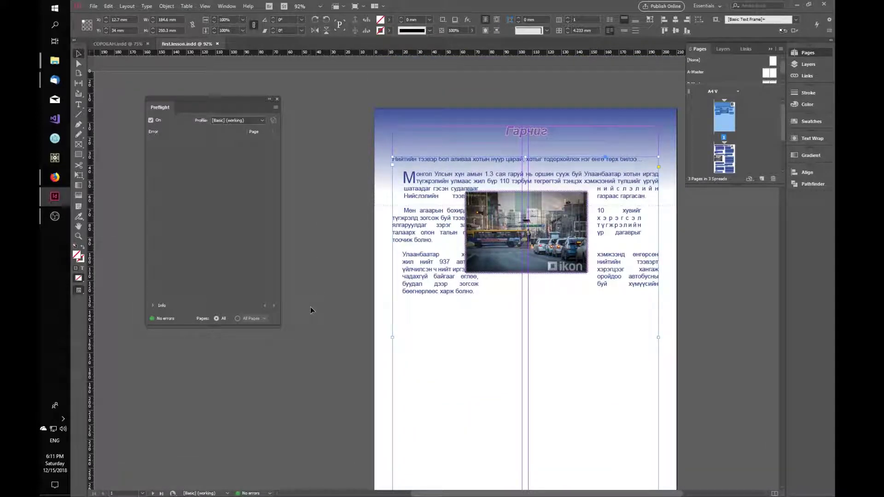
left_click(527, 231)
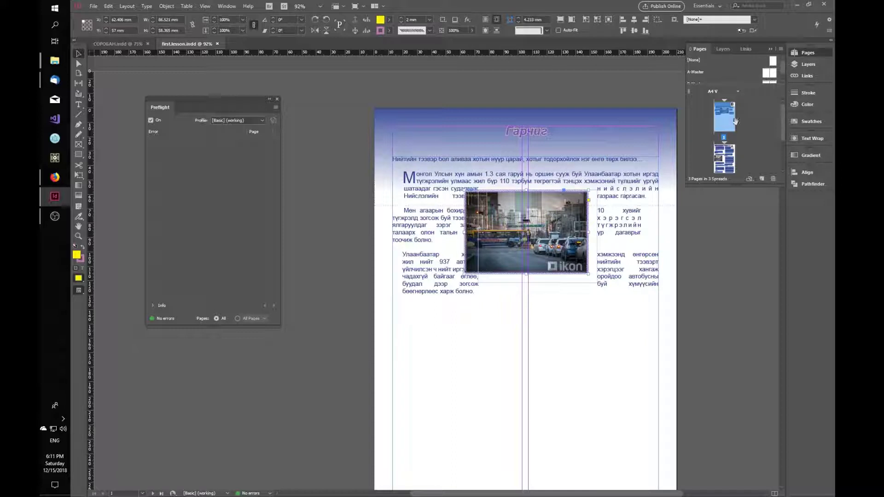
- Go to the second placement of the street photo through its link entry, select its frame, and clear the selection
left_click(746, 49)
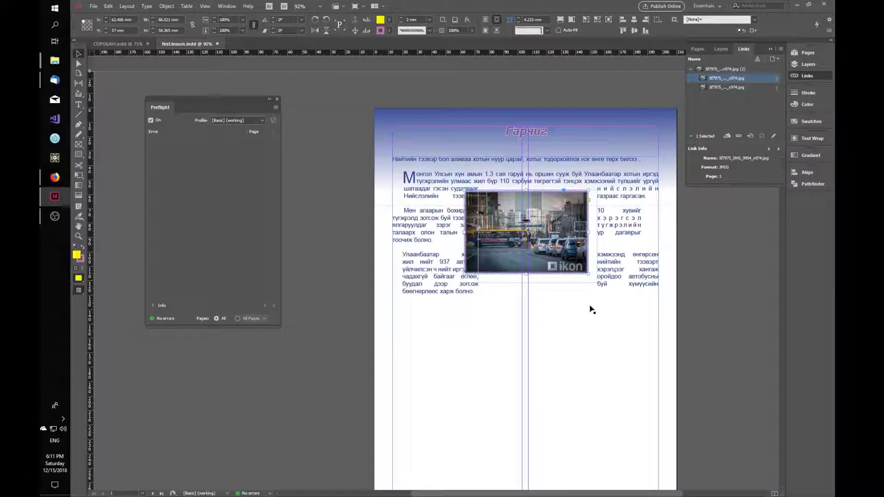
left_click(775, 87)
left_click(775, 87)
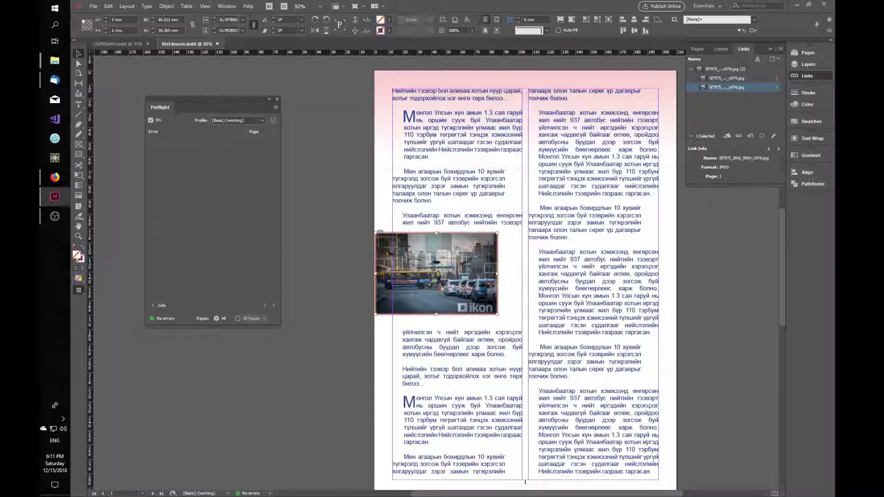
left_click(497, 248)
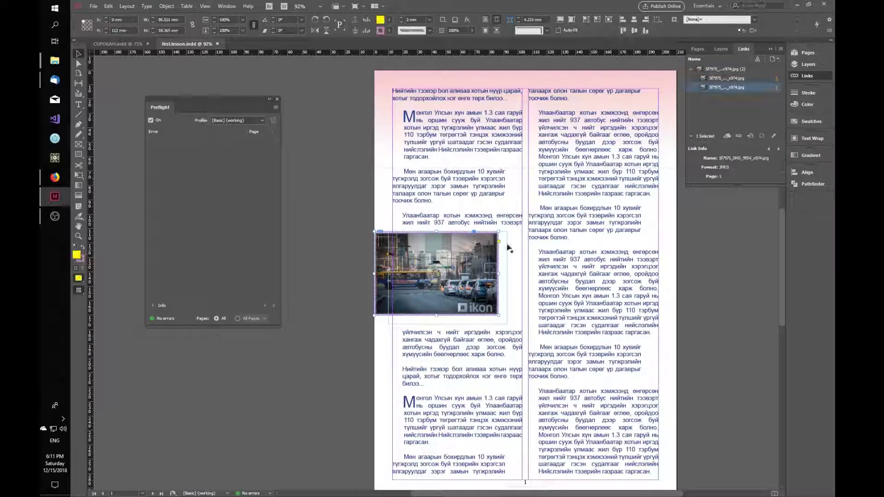
left_click(739, 137)
left_click(703, 149)
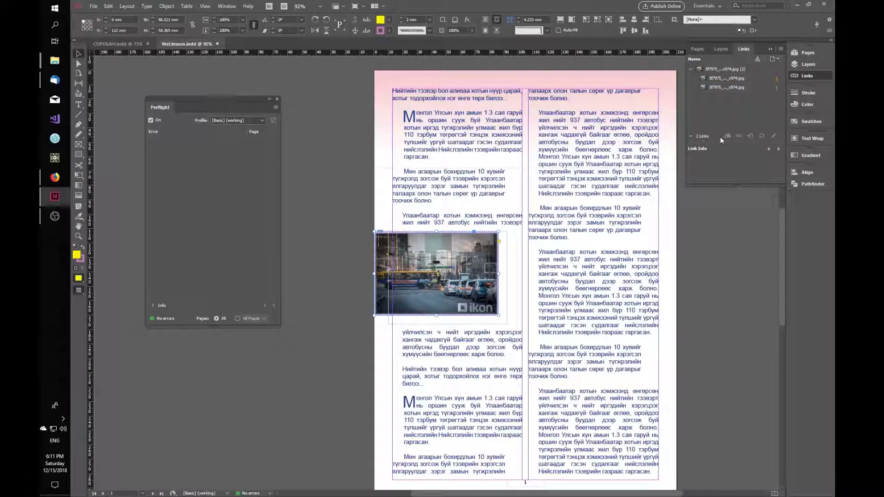
key("ctrl+shift+a")
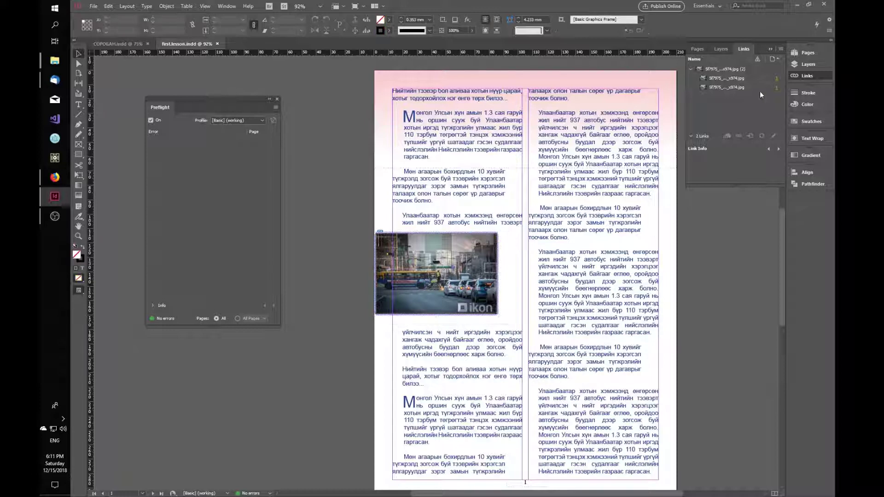
- Try to relink the street photo's second placement from CC Libraries and close the CC Libraries panel
left_click(778, 89)
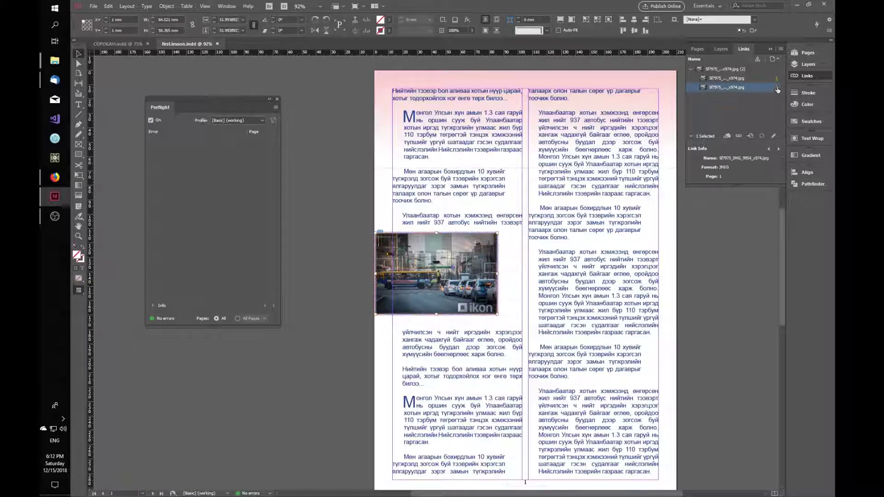
left_click(726, 136)
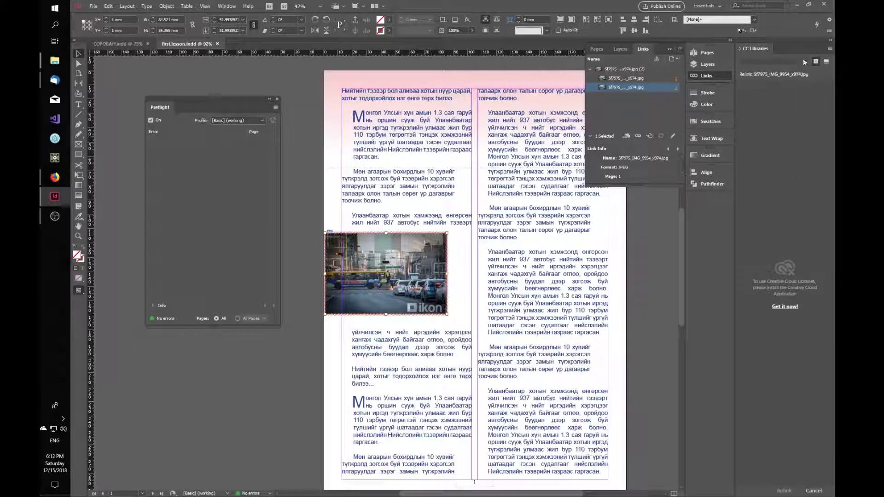
left_click(831, 40)
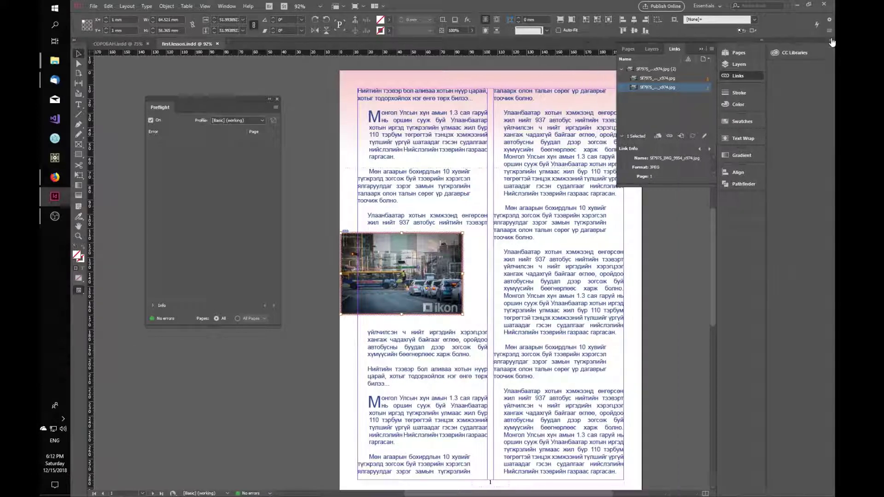
left_click(815, 52)
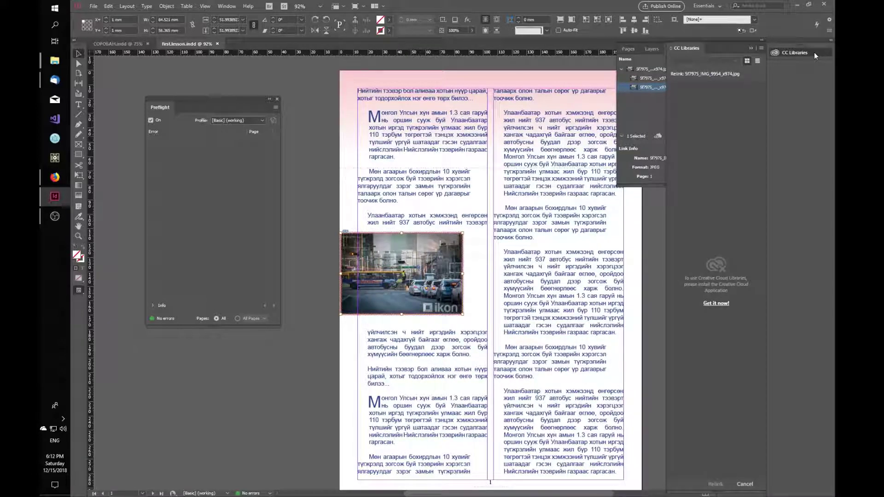
left_click(814, 52)
right_click(812, 51)
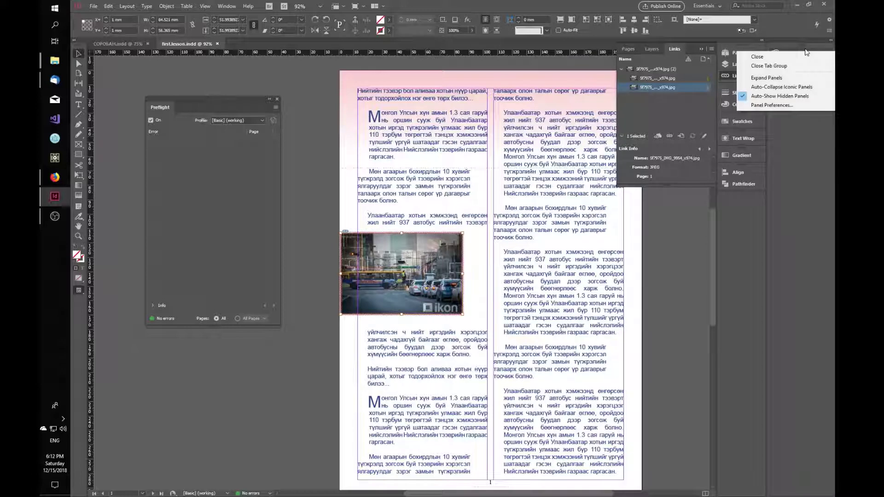
left_click(787, 97)
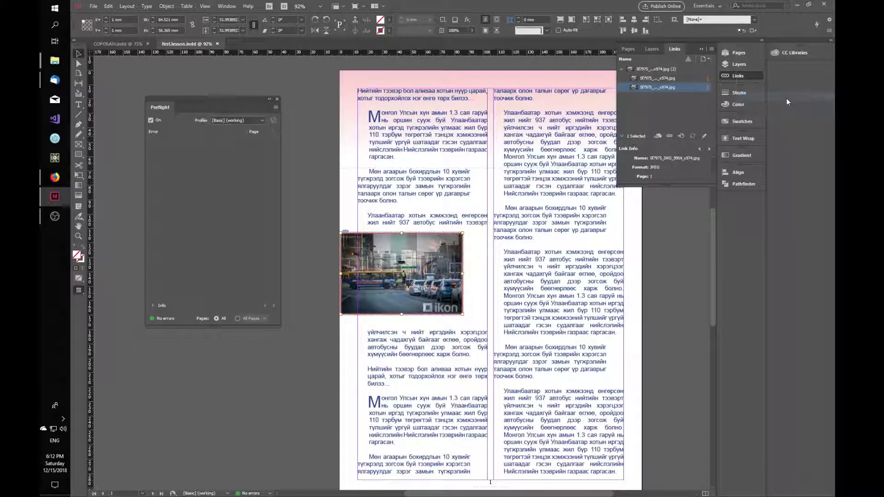
right_click(789, 56)
left_click(757, 60)
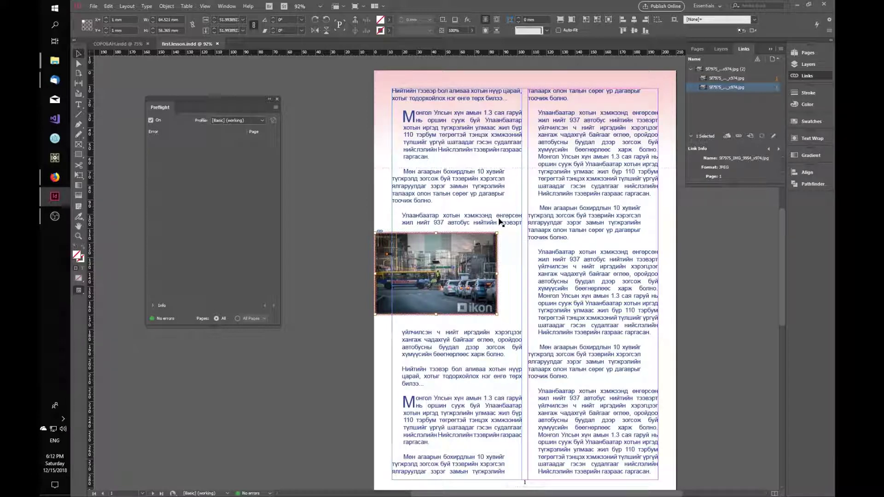
- Relink the abacus picture on page 1 of СОРОБАН.indd to Naruto_newshot.png from the test_img folder in Pictures
left_click(116, 44)
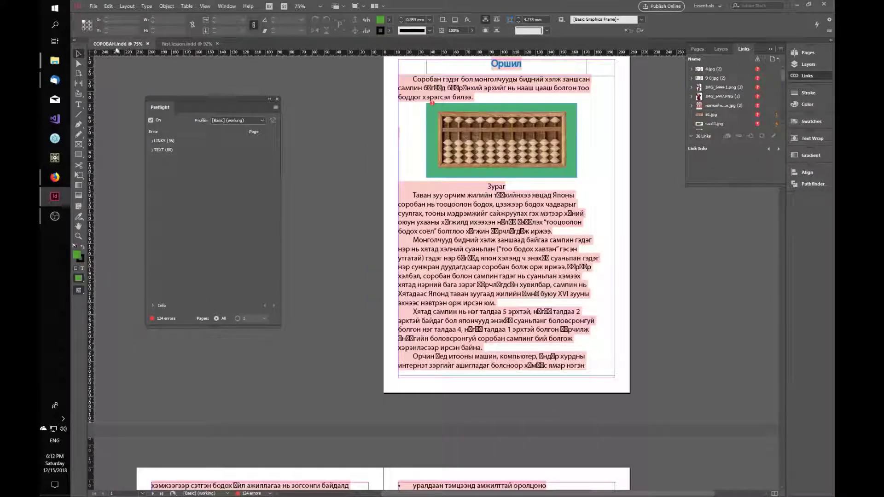
scroll(495, 199, "up", 2)
left_click(485, 181)
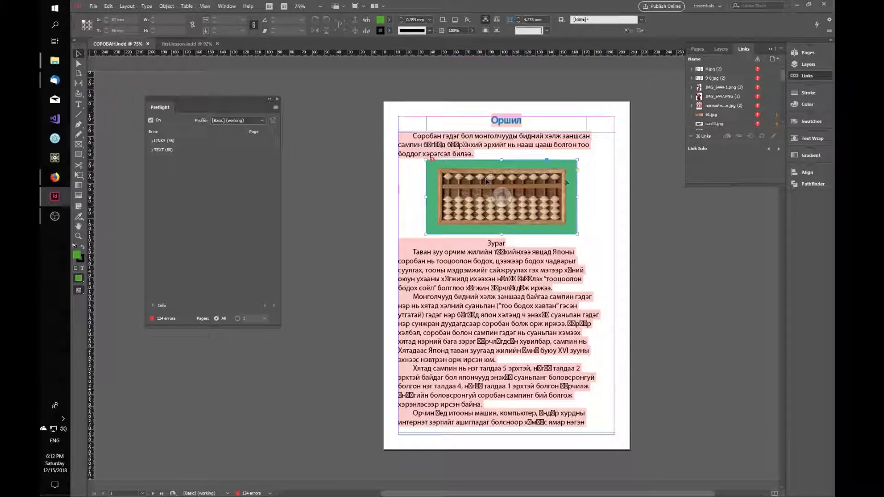
left_click(739, 137)
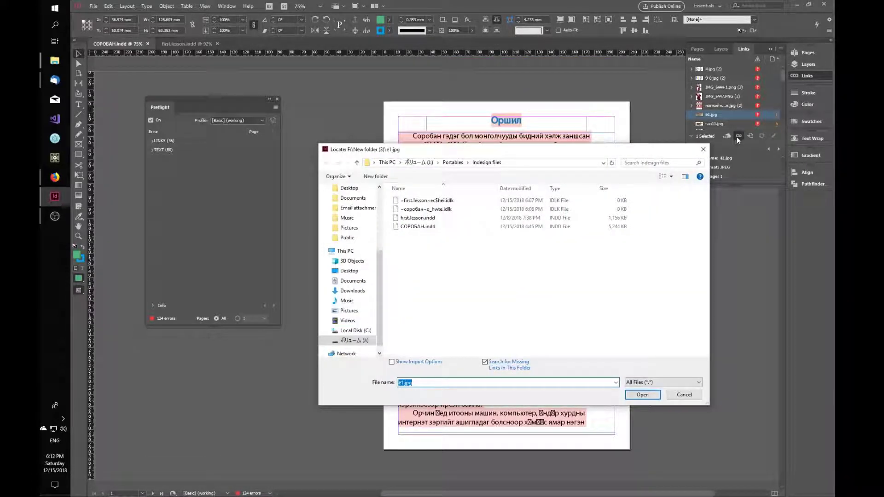
left_click(349, 311)
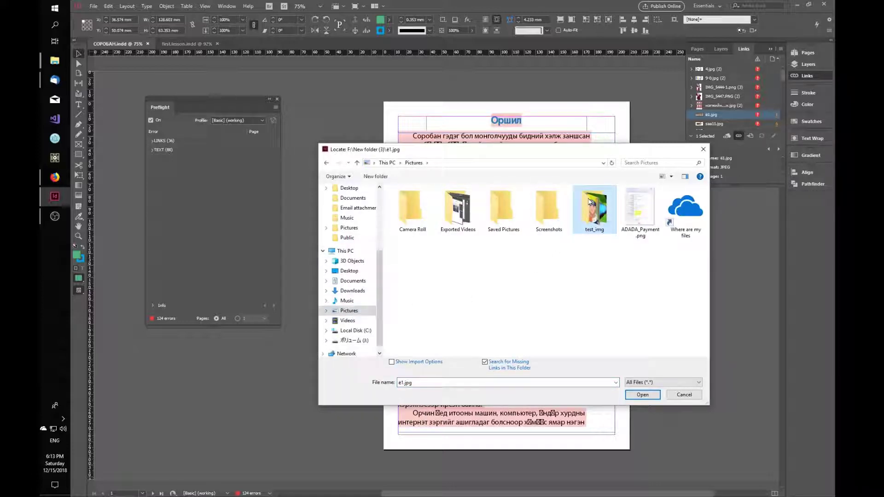
double_click(594, 206)
double_click(475, 205)
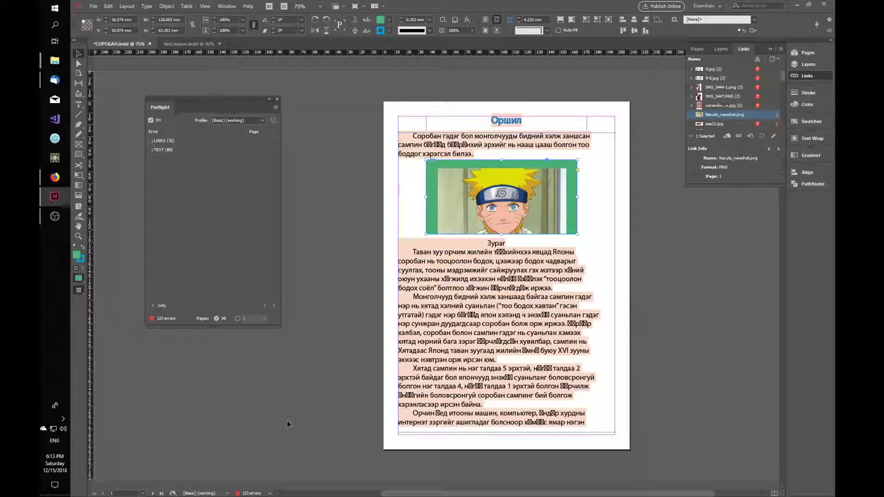
- Reselect the relinked picture's frame and inspect the two placements grouped under the link entry above Naruto_newshot.png
left_click(584, 185)
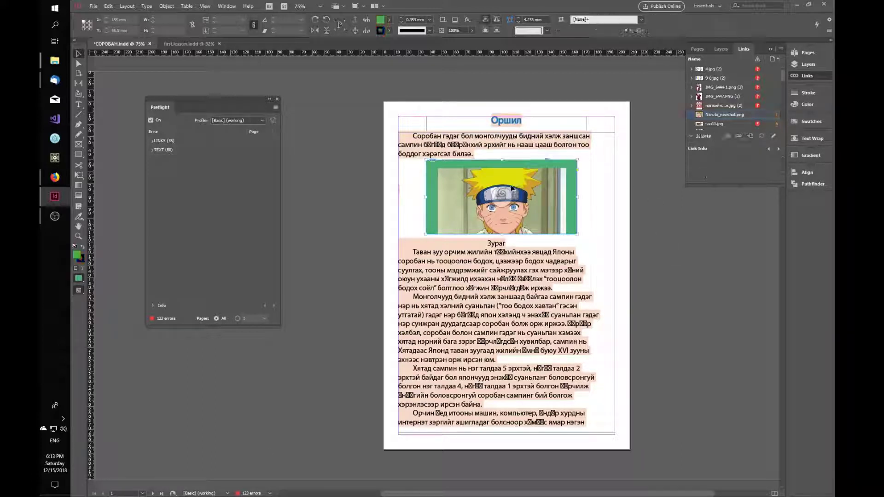
left_click(550, 177)
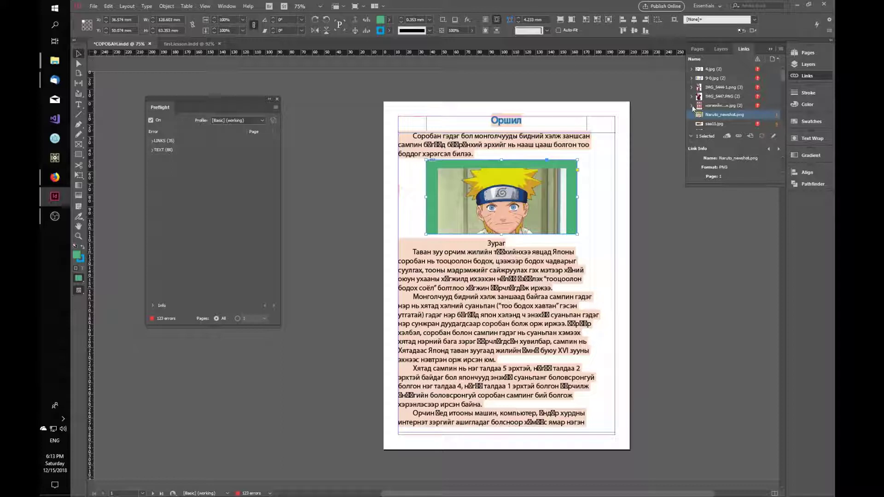
left_click(691, 106)
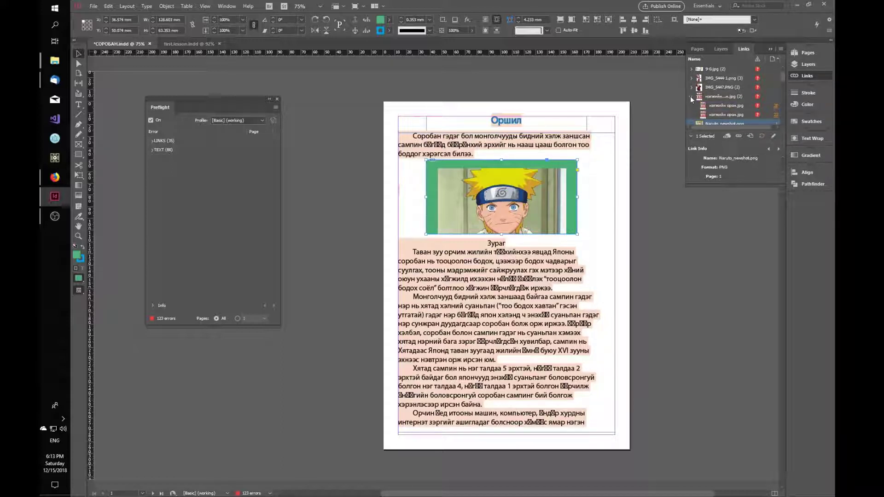
left_click(691, 96)
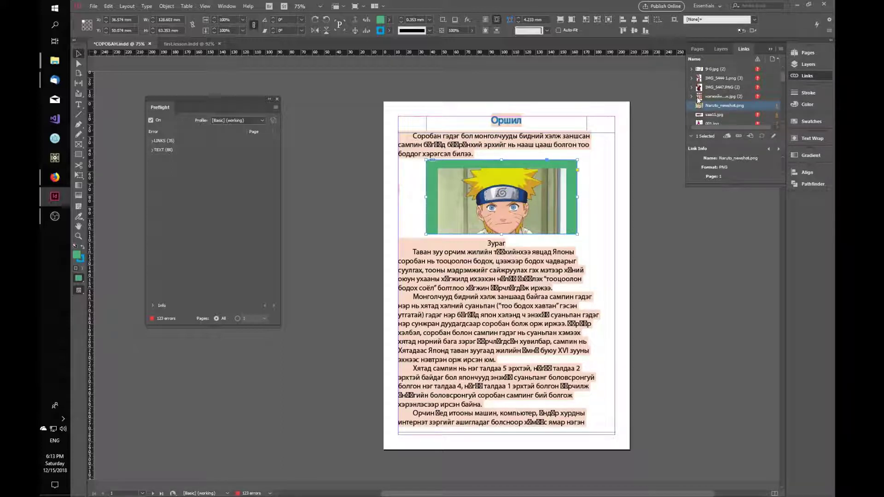
- Go to the saa11.jpg image on page 6 through its link and return to Naruto_newshot.png on page 1
left_click(751, 138)
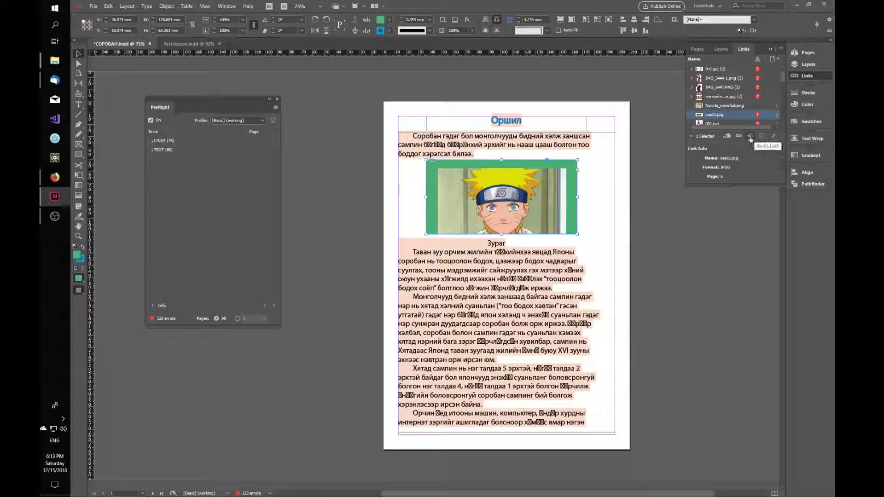
left_click(751, 137)
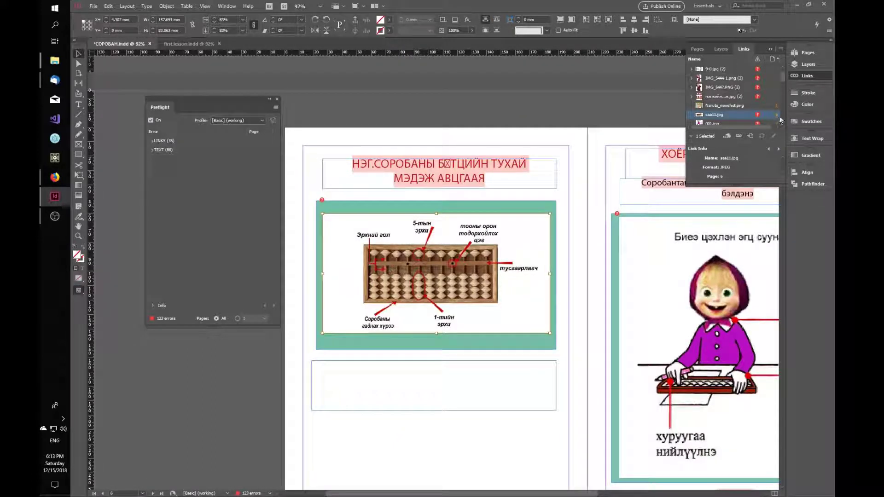
left_click(777, 107)
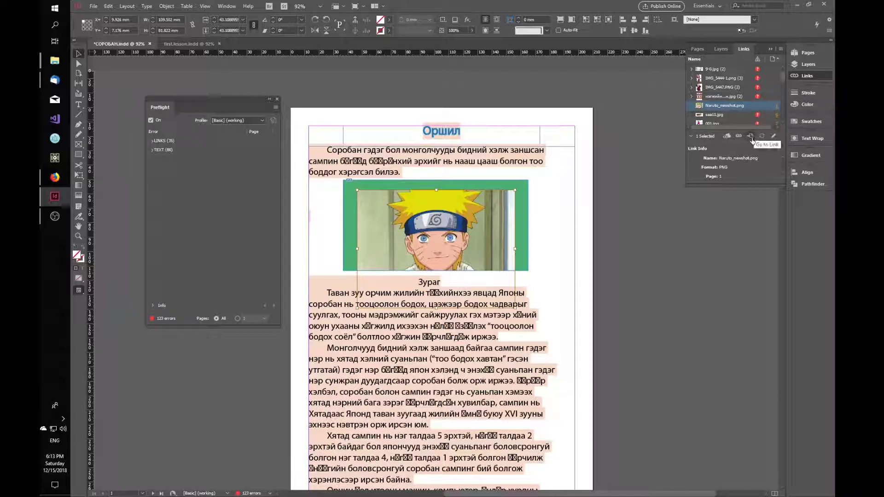
- Inspect the street photo's link entries and its placed frame in first.lesson.indd, and select the second-column text frame
left_click(187, 43)
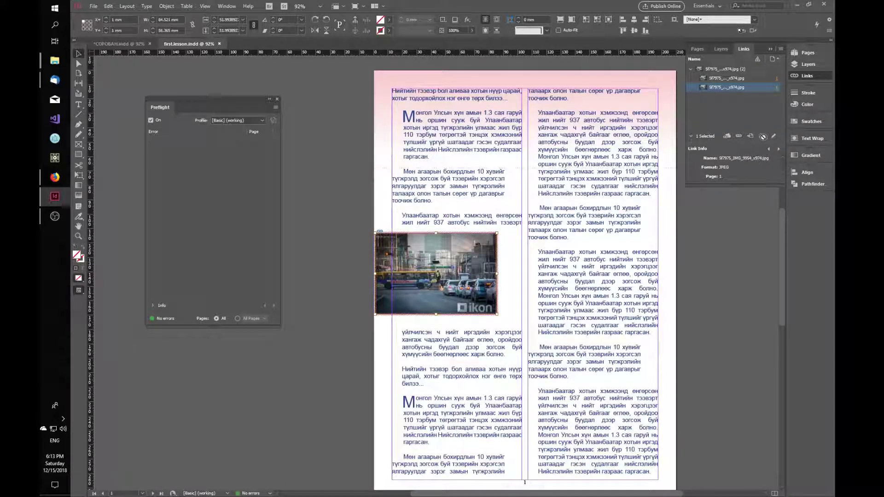
left_click(737, 70)
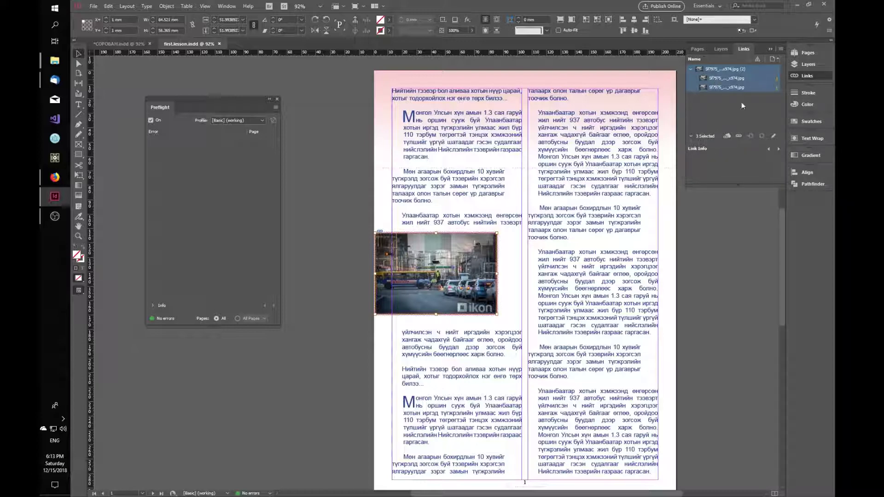
left_click(734, 88)
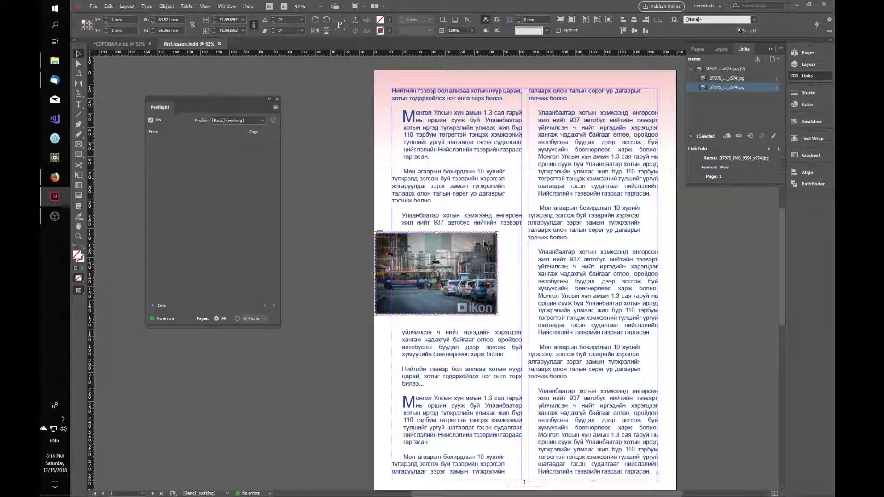
double_click(483, 242)
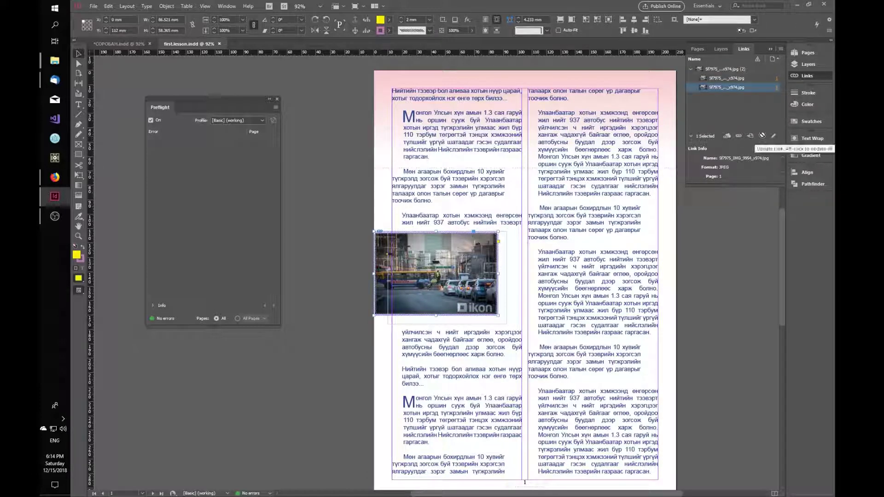
left_click(611, 133)
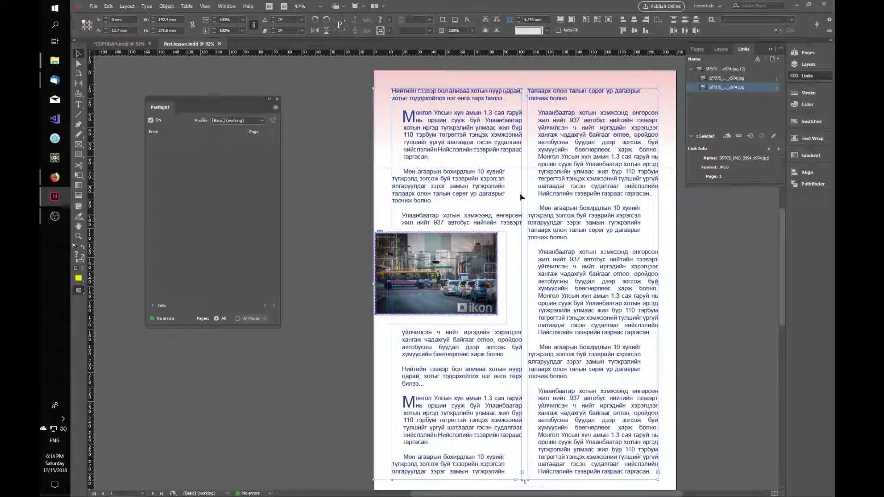
left_click(615, 176)
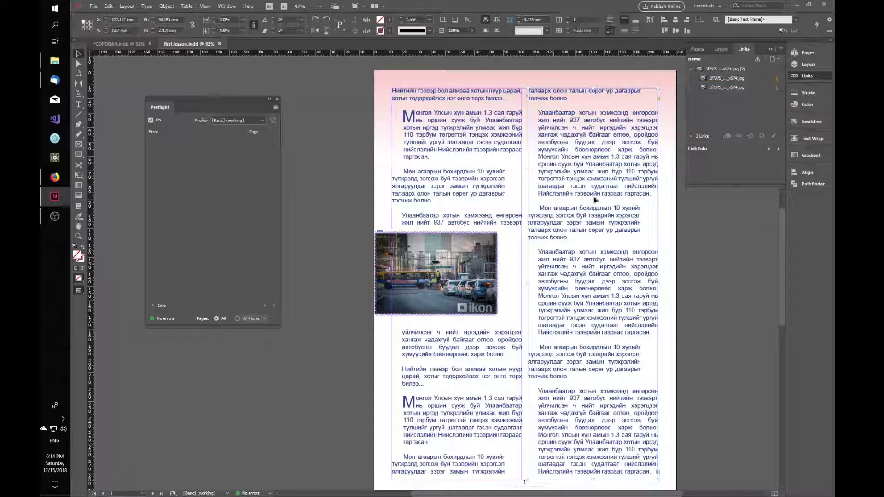
- Compare the link information of saa11.jpg, the grouped JPEG link and Naruto_newshot.png in СОРОБАН.indd
left_click(129, 45)
left_click(739, 124)
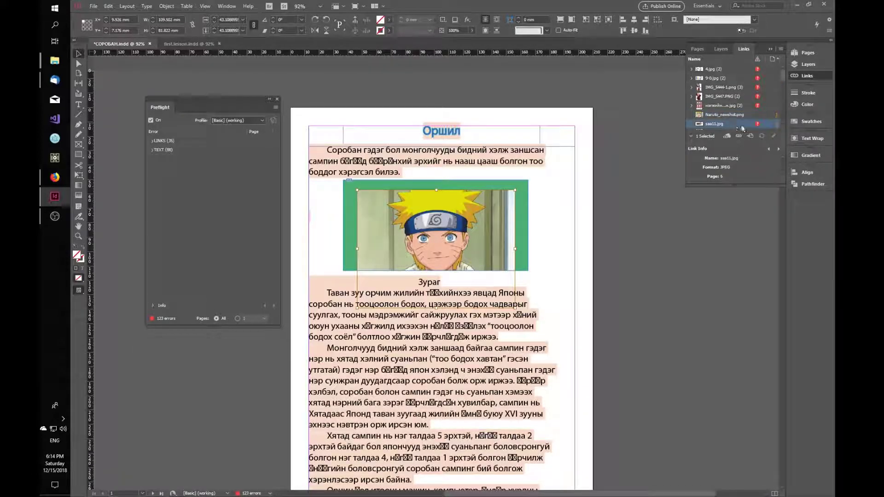
left_click(732, 114)
left_click(732, 105)
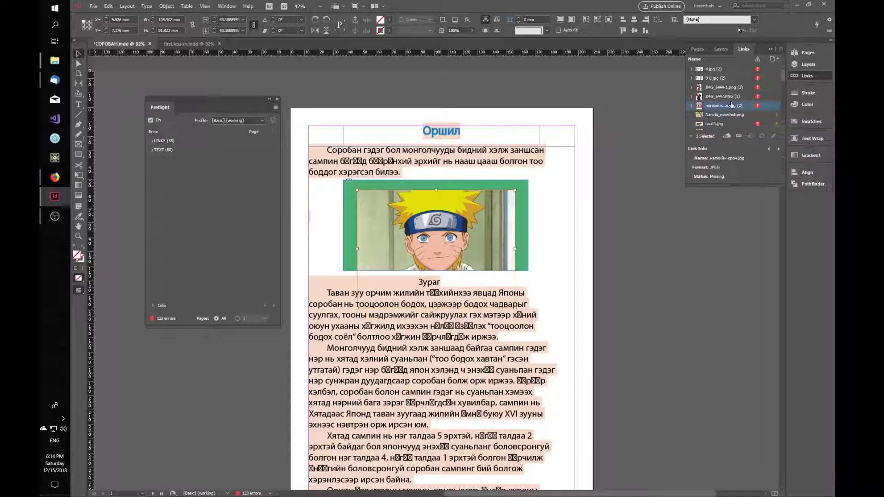
left_click(729, 114)
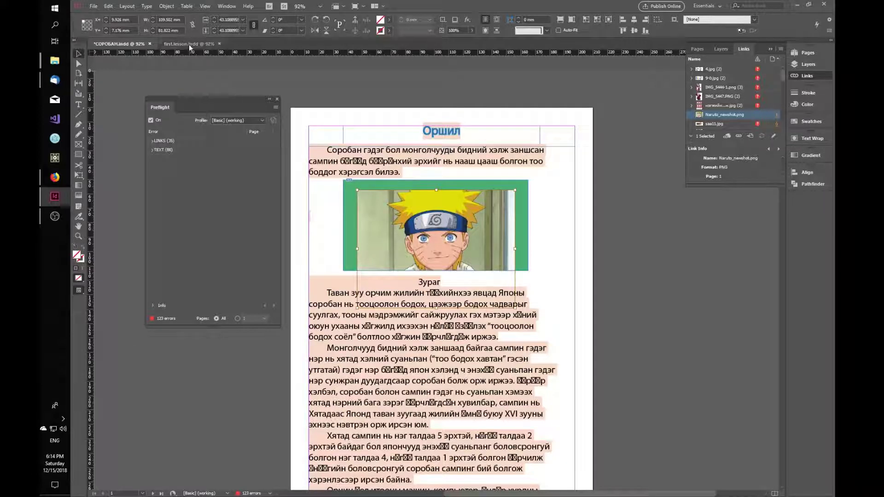
- Open the original file of the street photo linked in first.lesson.indd in the image viewer twice, closing it each time
key("ctrl+Tab")
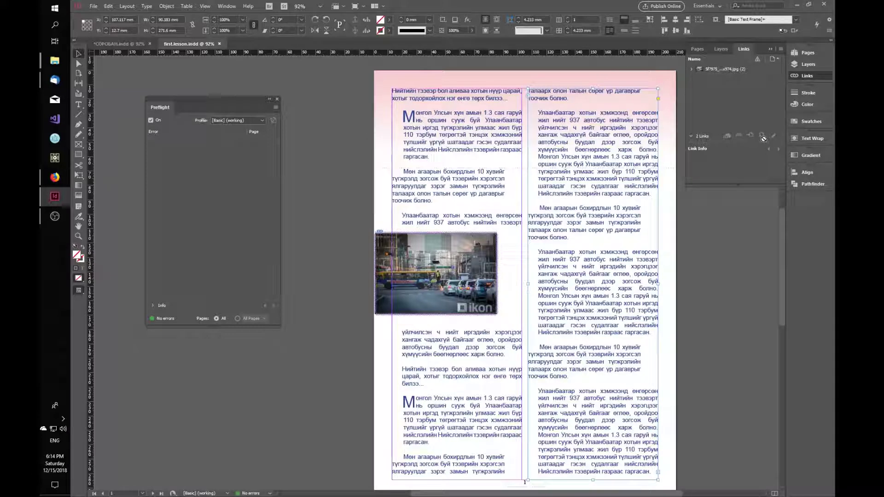
left_click(721, 69)
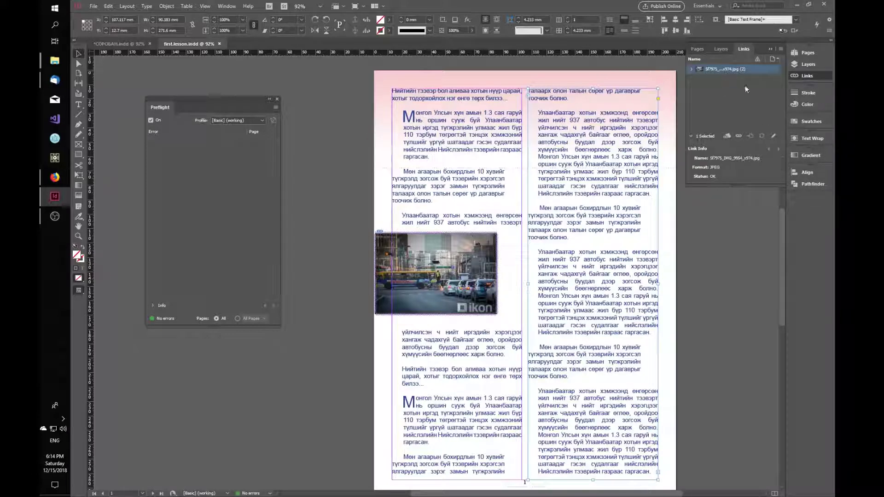
left_click(775, 137)
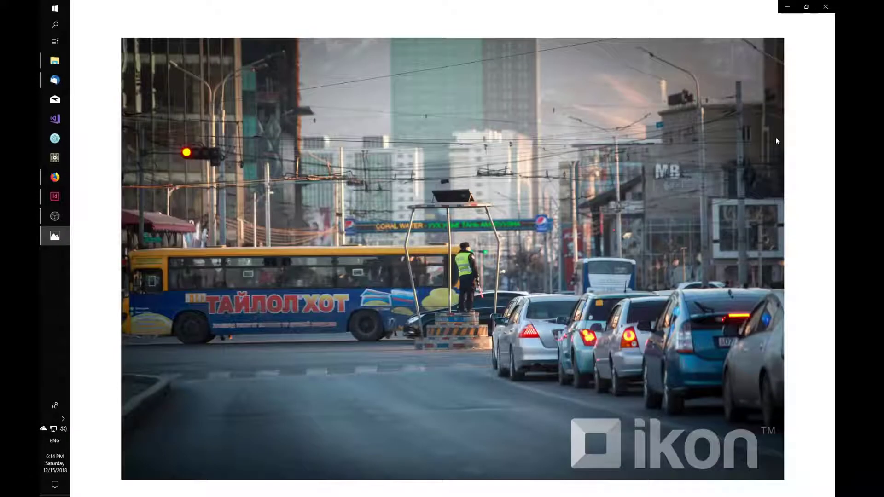
left_click(826, 8)
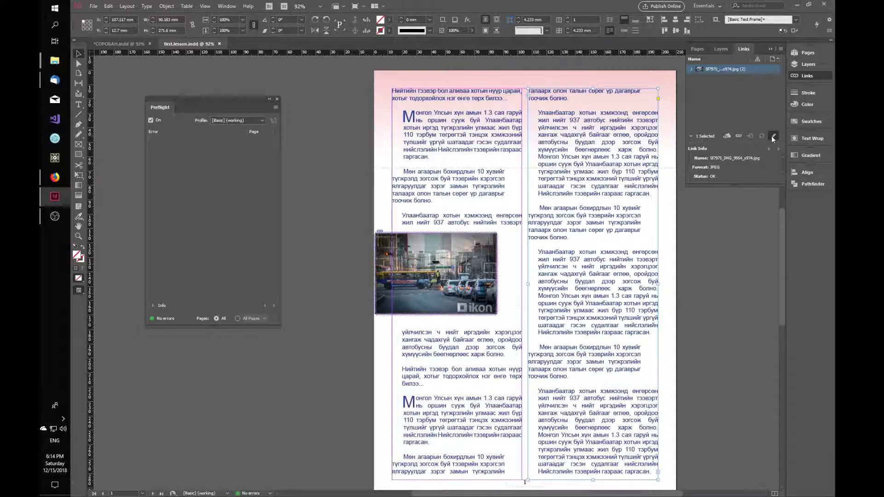
left_click(773, 138)
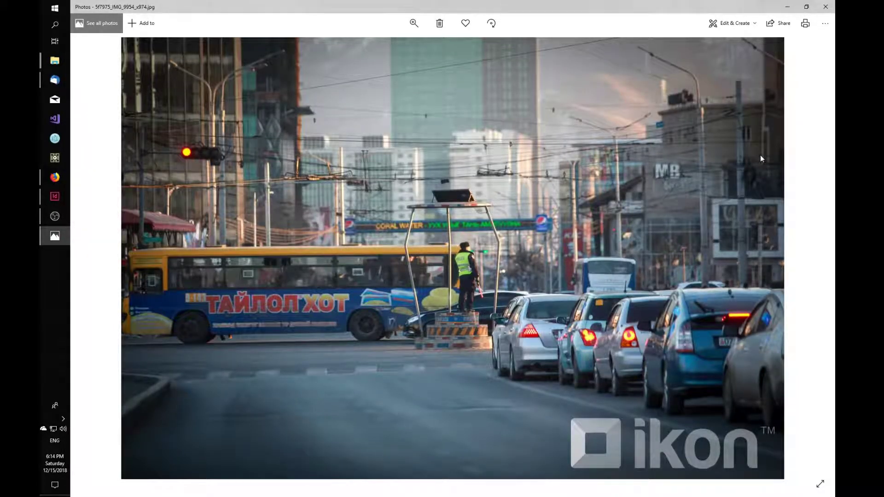
left_click(825, 6)
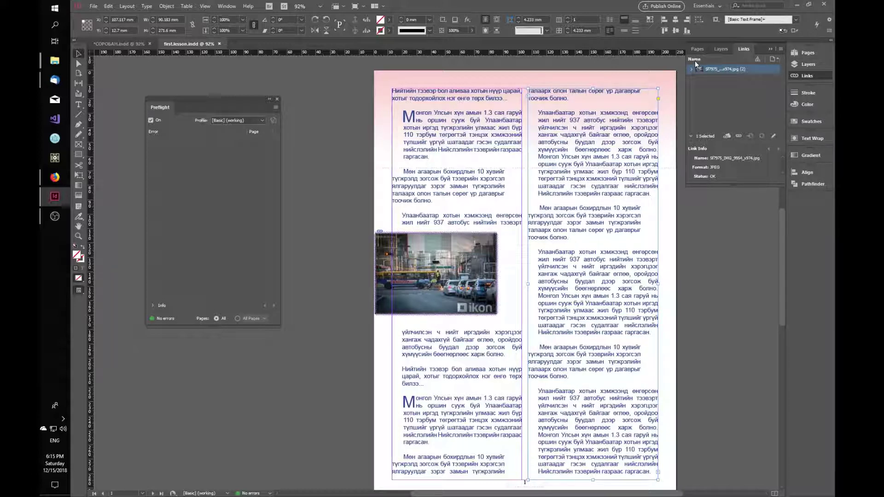
- Widen the Links panel to give its columns more room
left_click_drag(694, 60, 583, 69)
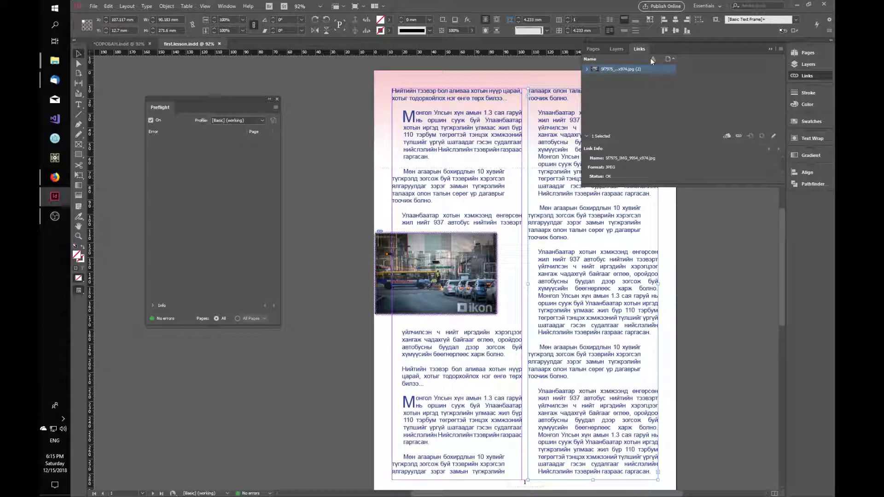
- Compare the link page information of first.lesson.indd with the grouped 4.jpg entries in СОРОБАН.indd
left_click(670, 62)
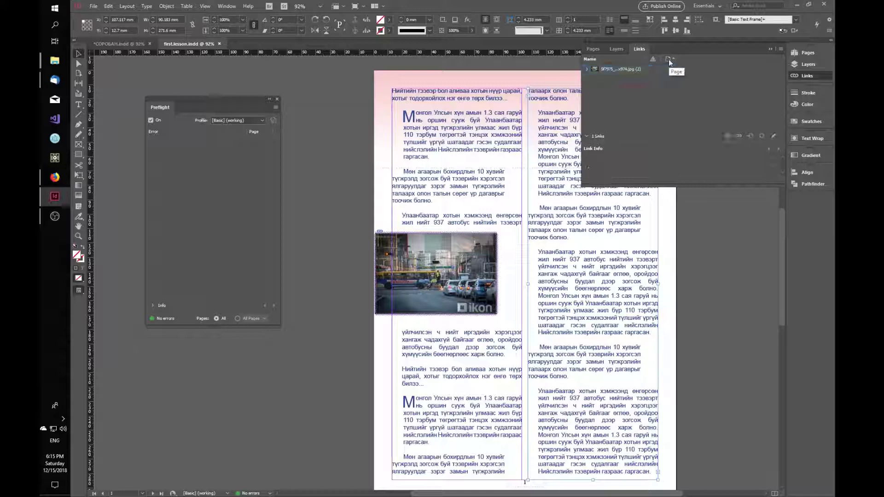
left_click(119, 44)
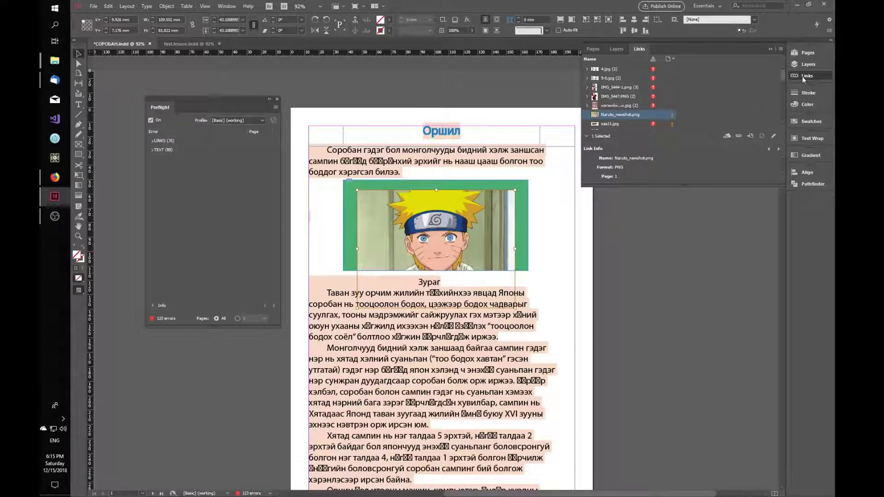
left_click(609, 70)
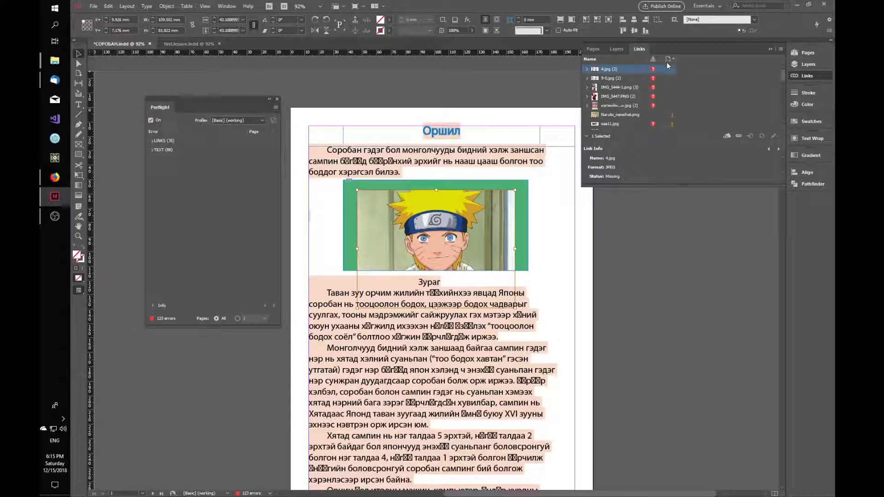
left_click(587, 69)
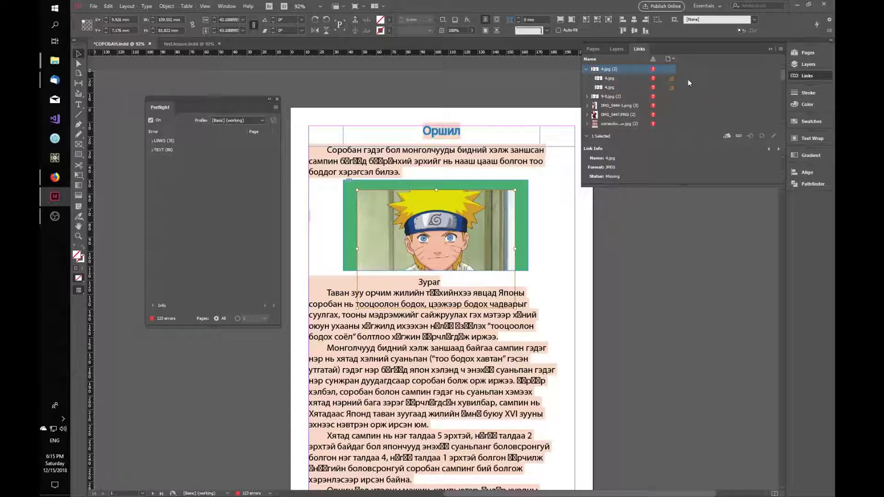
left_click(608, 80)
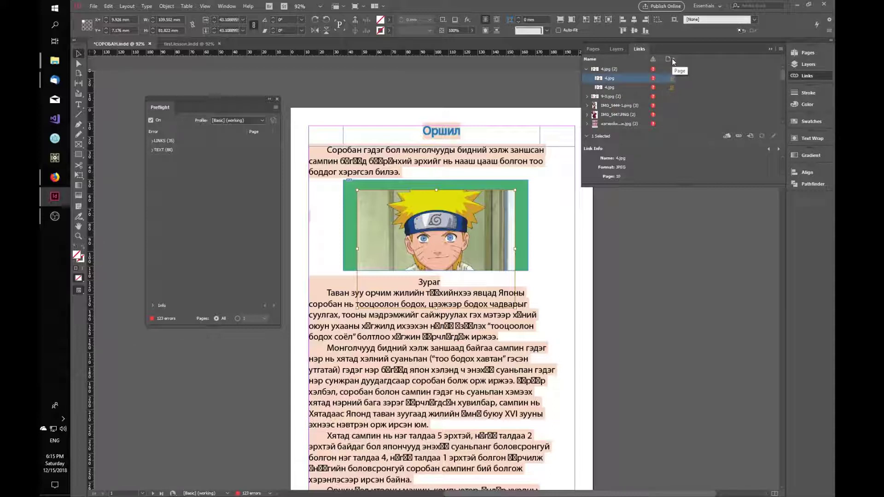
left_click(587, 70)
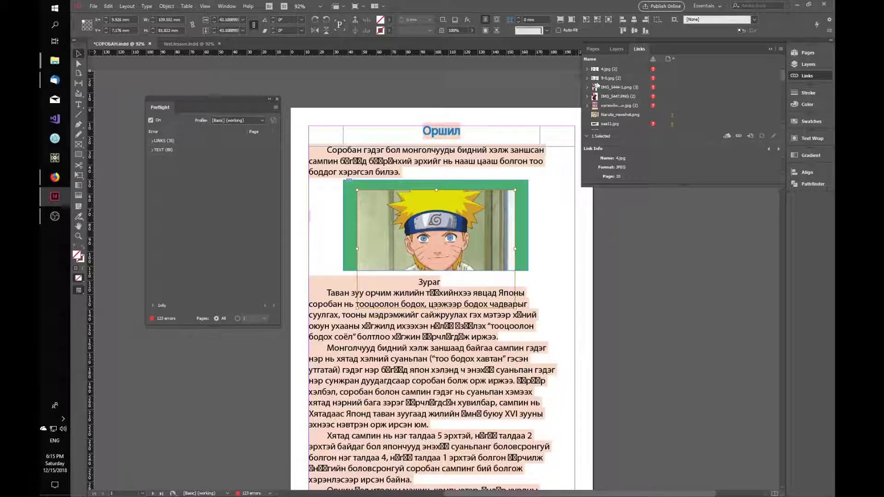
- Narrow the Links panel and relink the street photo in the first text column of first.lesson.indd to butterfly.jpg from the test_img folder
left_click_drag(581, 80, 667, 80)
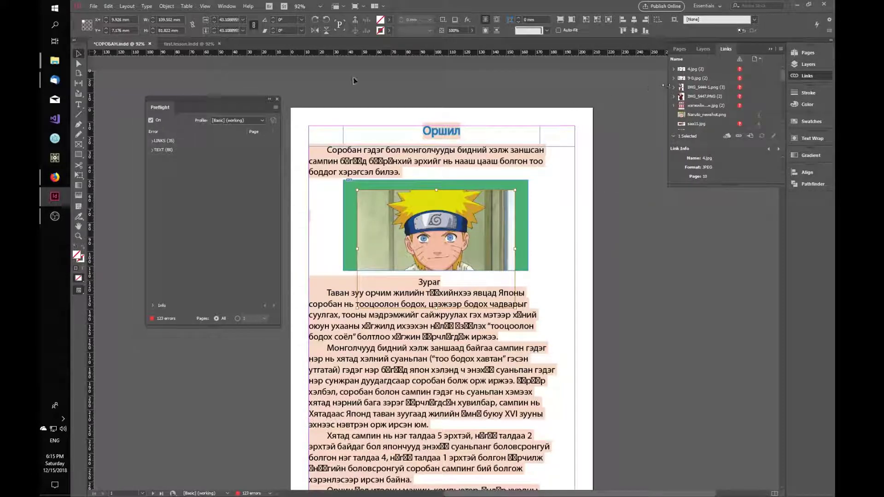
left_click(184, 44)
scroll(327, 294, "down", 10)
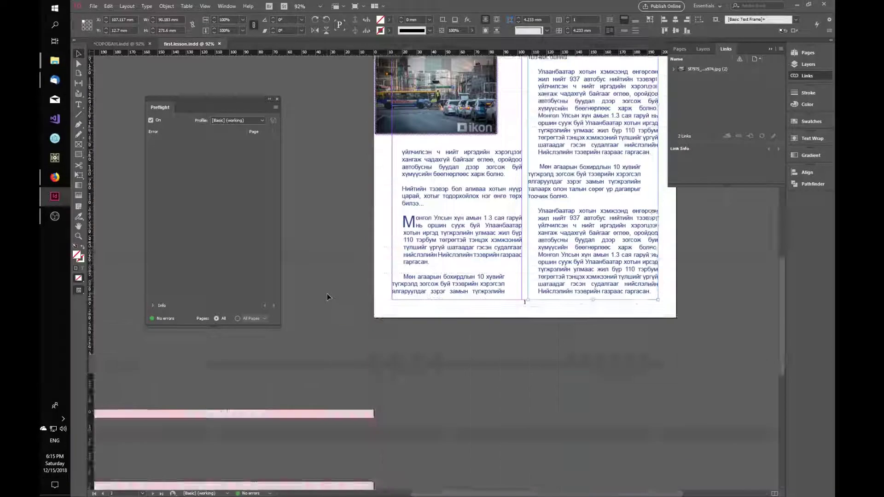
scroll(380, 308, "down", 5)
scroll(423, 308, "up", 10)
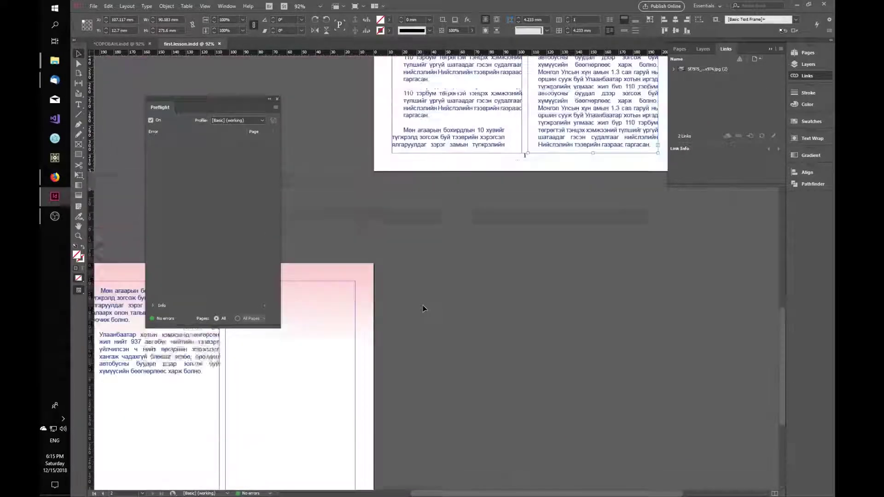
left_click(422, 306)
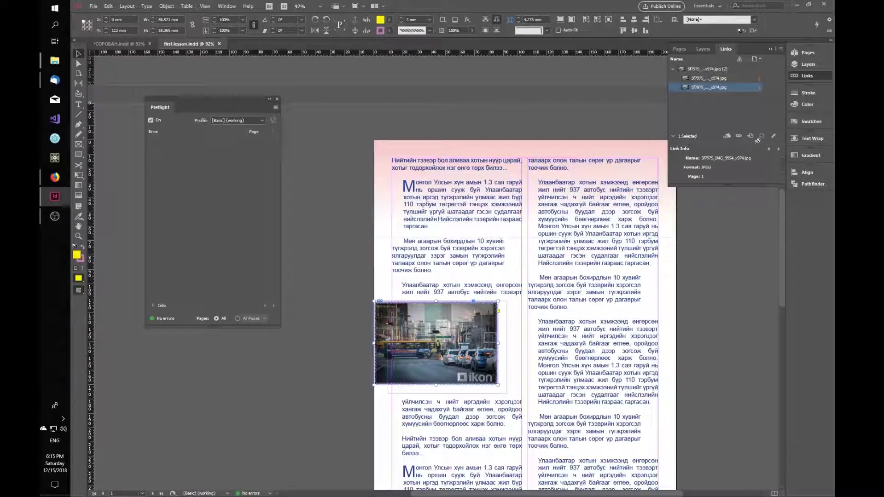
left_click(751, 136)
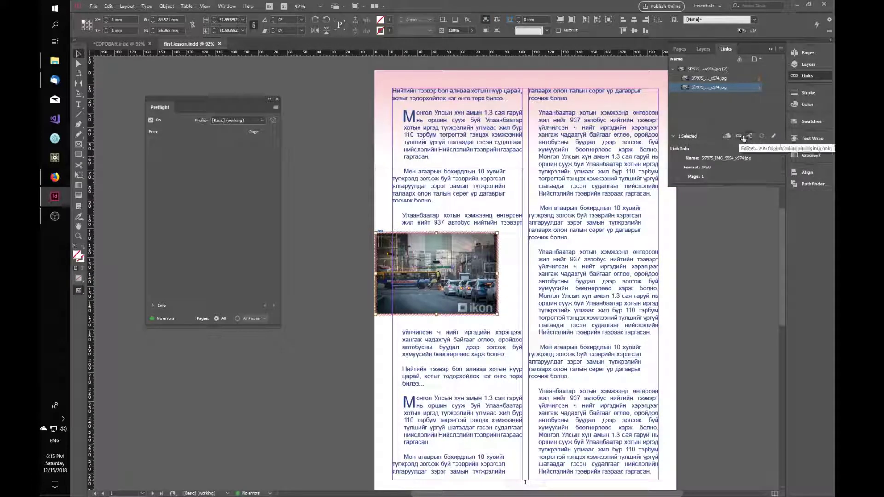
left_click(738, 136)
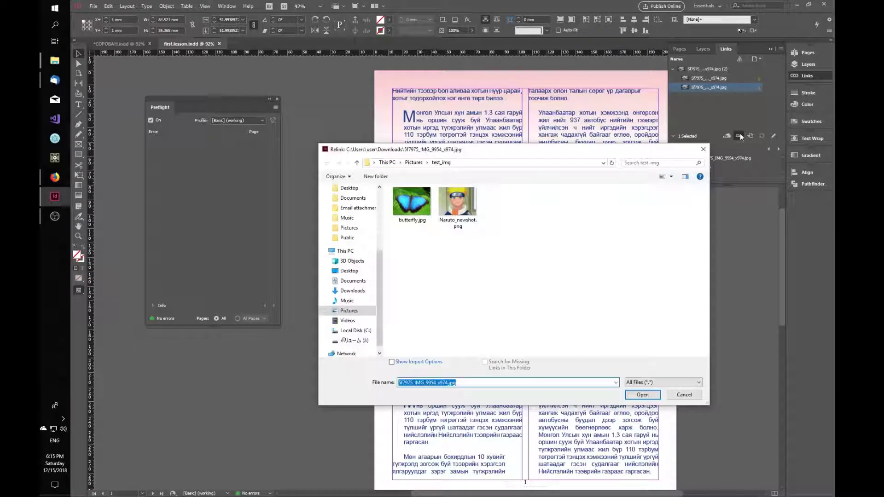
double_click(412, 201)
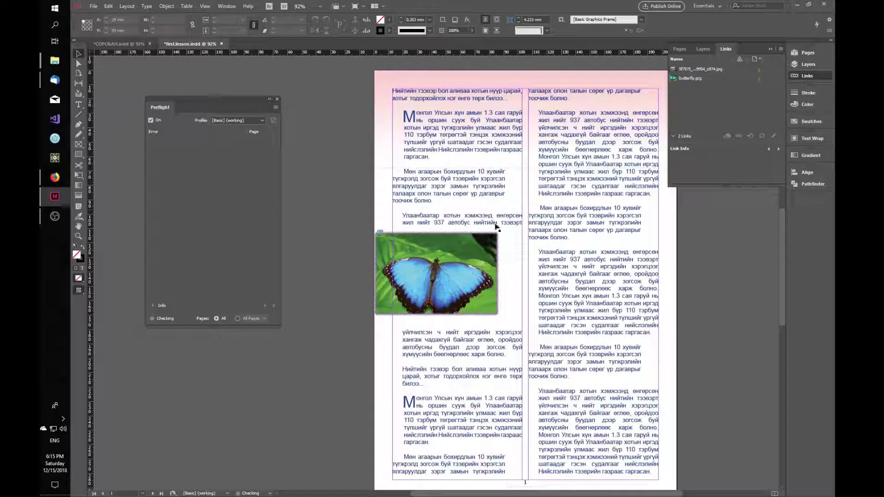
- Bring all three page spreads of first.lesson.indd into view and close the Preflight panel
scroll(415, 278, "down", 8)
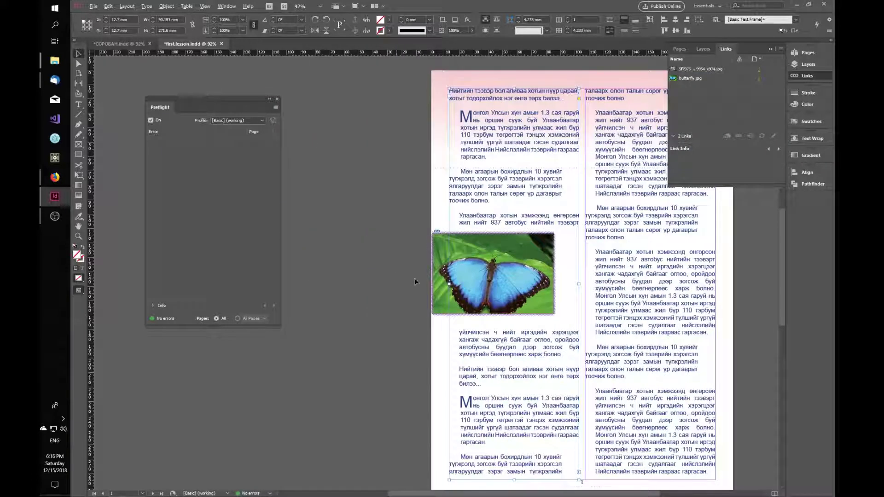
scroll(415, 281, "up", 3)
scroll(414, 281, "down", 3)
scroll(414, 281, "up", 1)
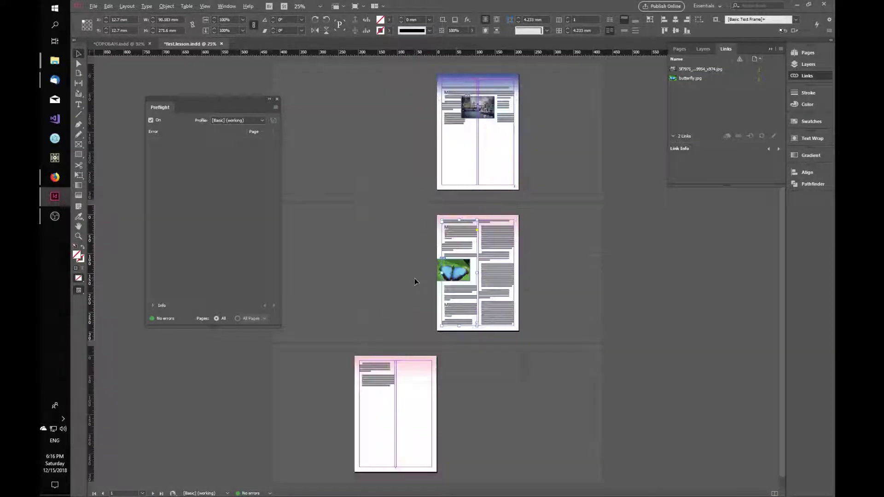
left_click(93, 6)
left_click(93, 6)
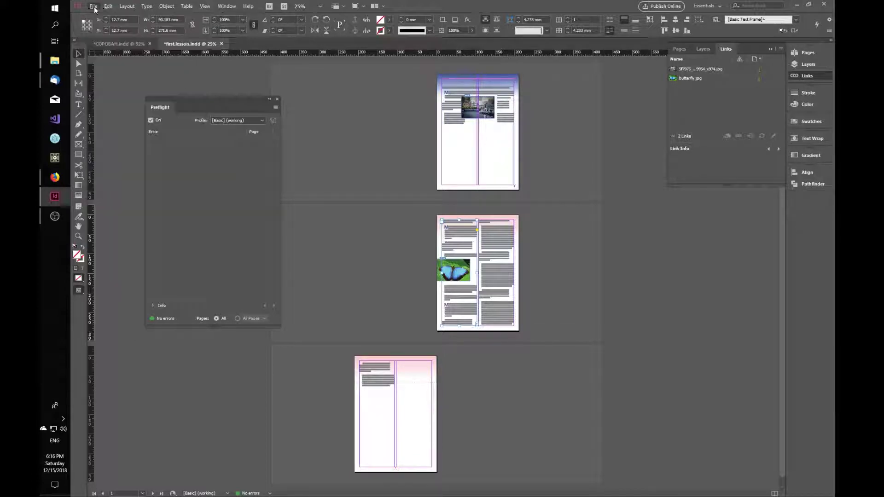
left_click(277, 99)
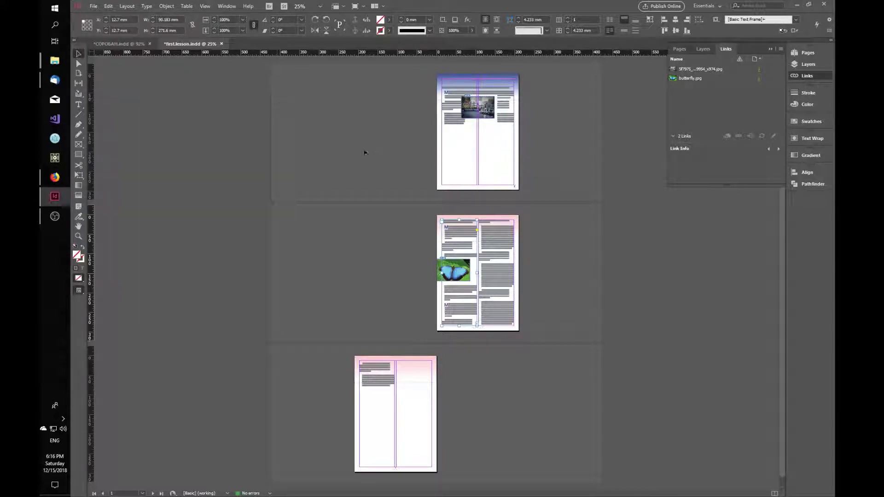
- Start packaging first.lesson.indd and review its fonts, links and images, colors and inks, print settings, external plug-ins and summary
left_click(93, 6)
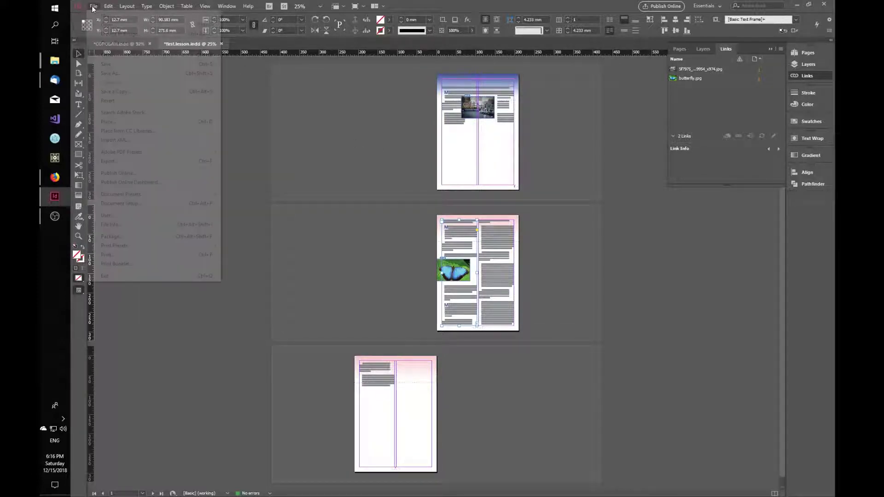
left_click(93, 6)
left_click(93, 6)
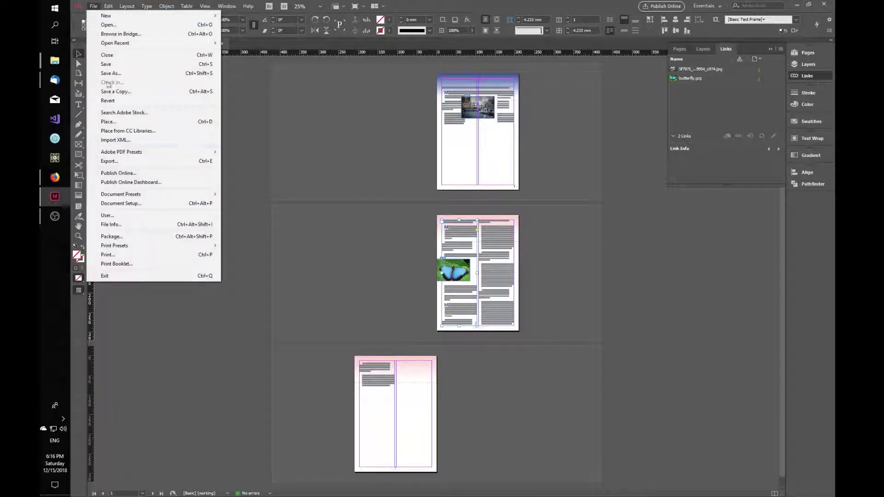
left_click(154, 236)
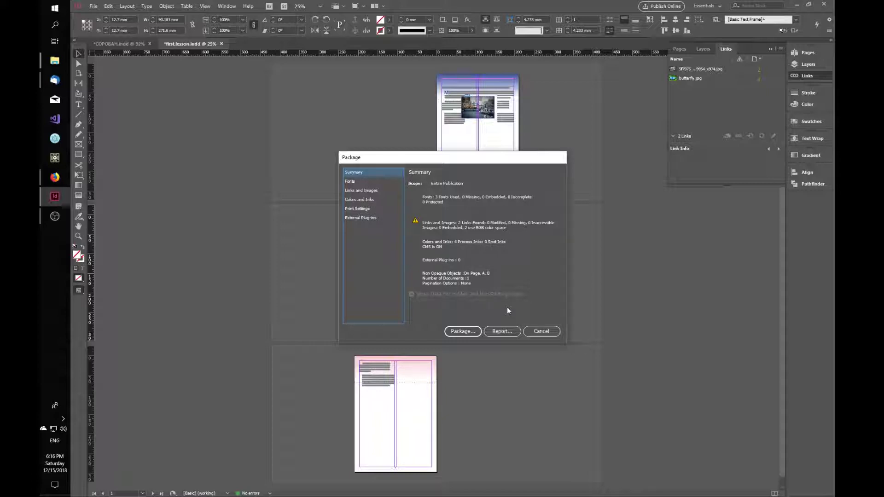
left_click(369, 182)
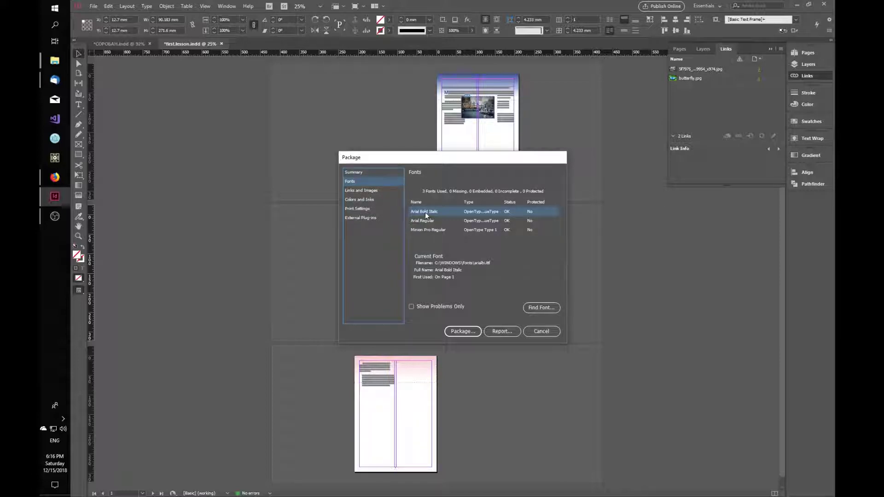
left_click(367, 191)
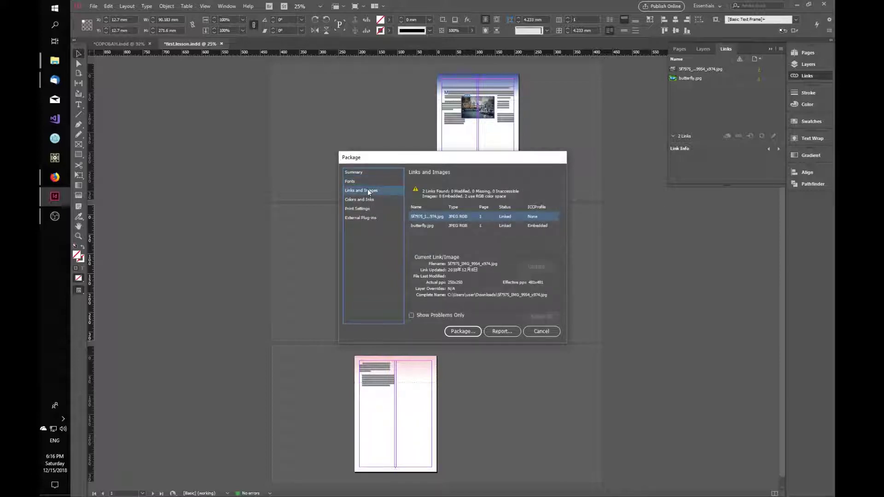
left_click(370, 200)
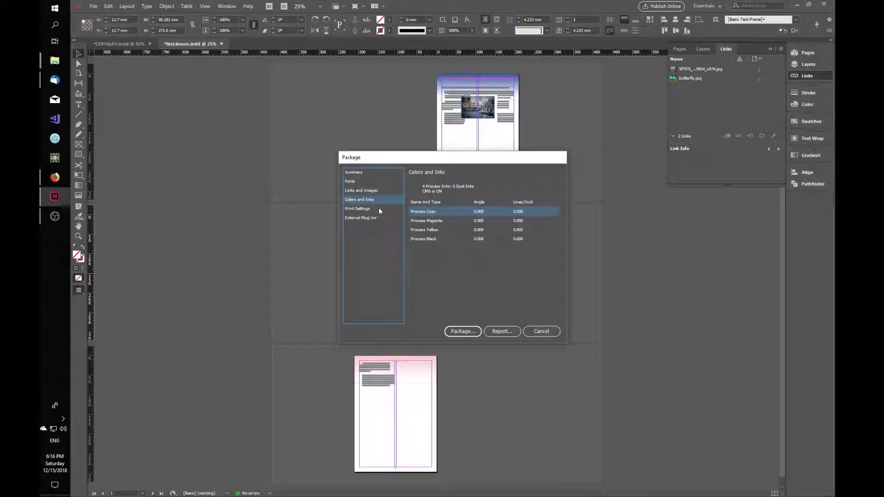
left_click(369, 209)
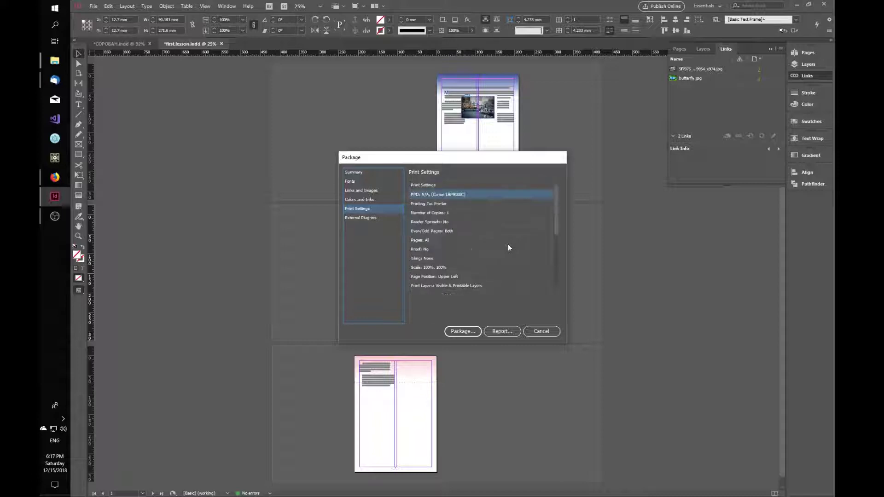
left_click(367, 219)
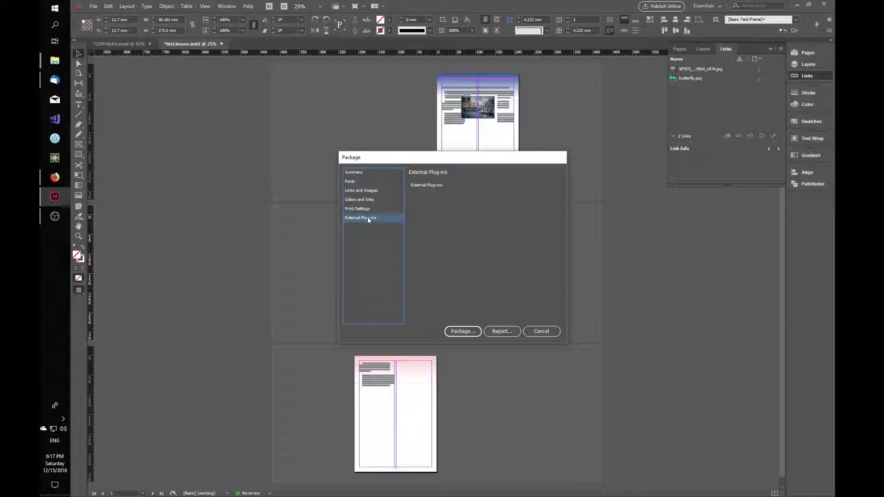
left_click(373, 172)
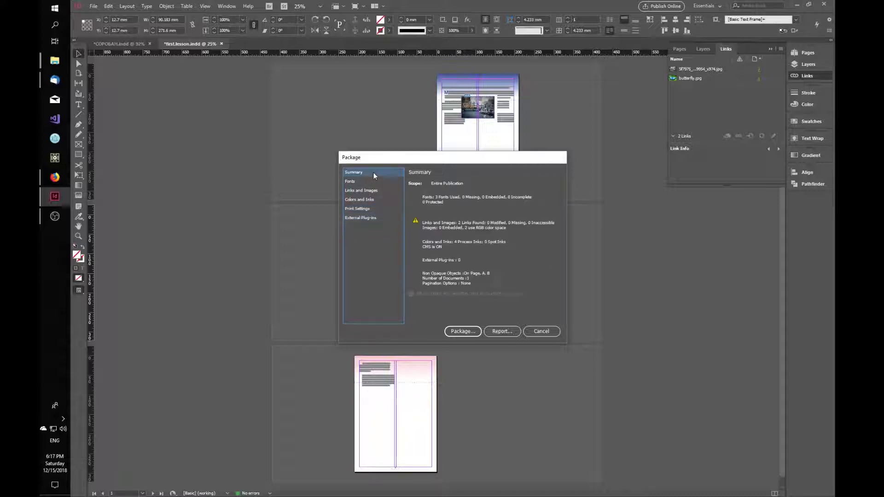
- Proceed with the package, saving the publication first, and enter Koshka as the company in the printing instructions
left_click(463, 334)
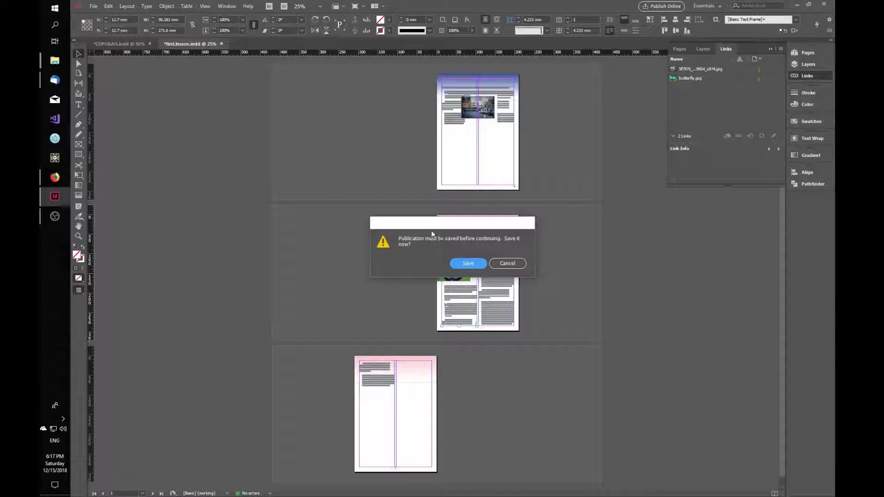
left_click(469, 265)
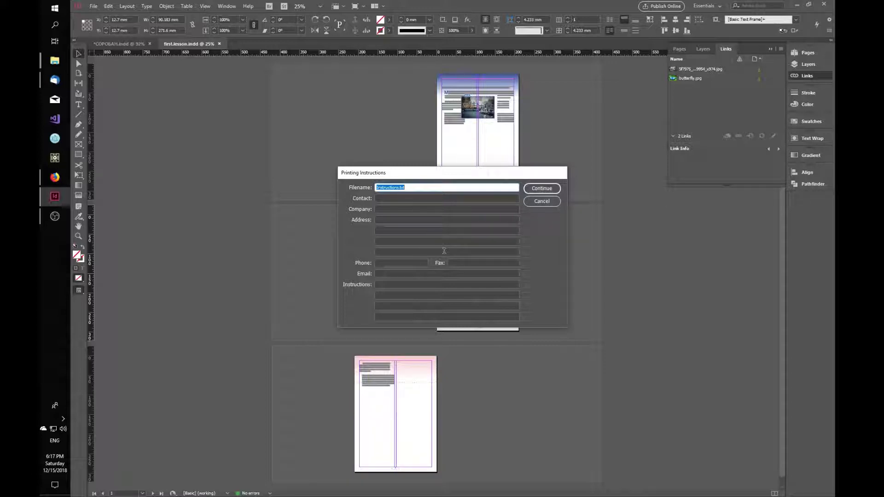
left_click(402, 198)
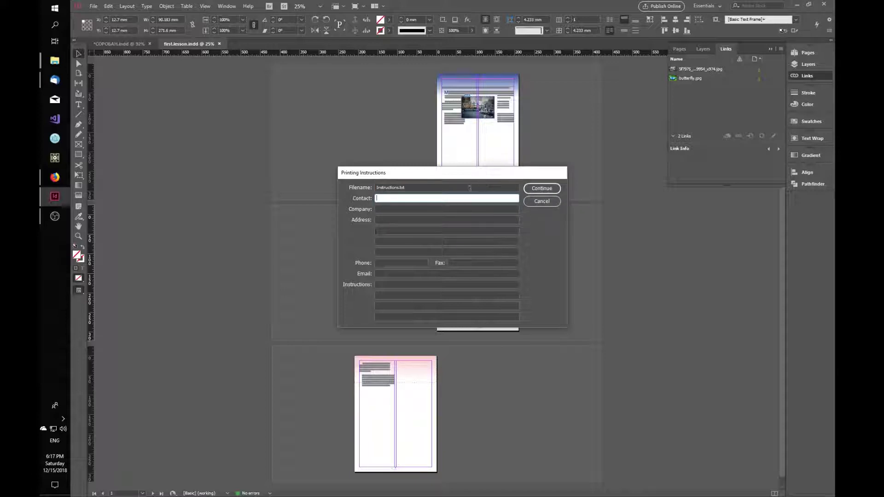
left_click(439, 208)
type("Koshka")
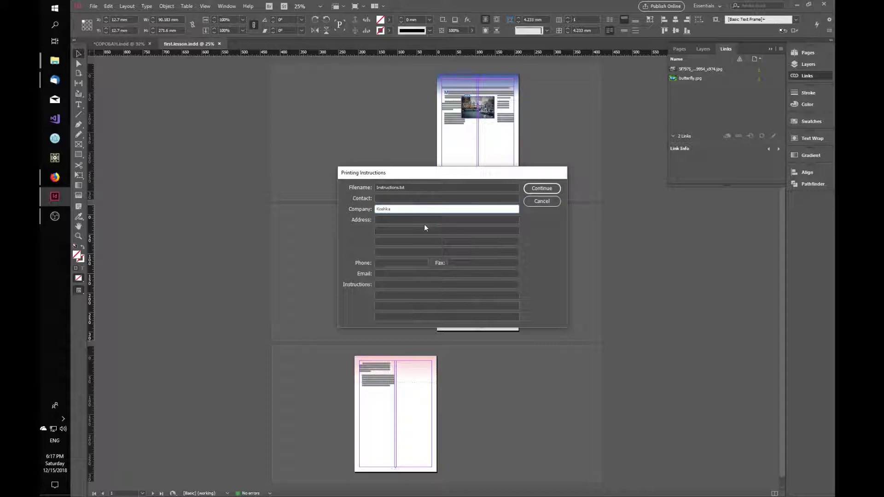
- Fill in the contact's address and phone number in the printing instructions
left_click(424, 222)
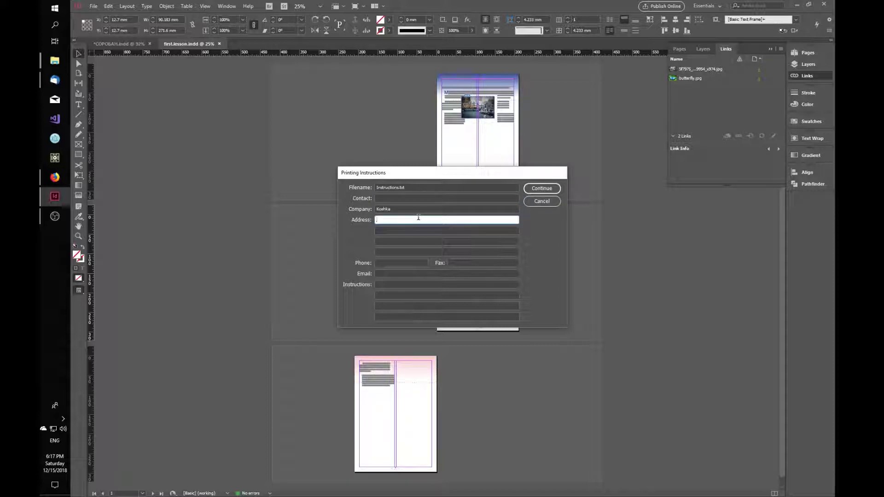
type("Sul")
key("BackSpace")
key("BackSpace")
type("pn")
left_click(396, 263)
type("123456789")
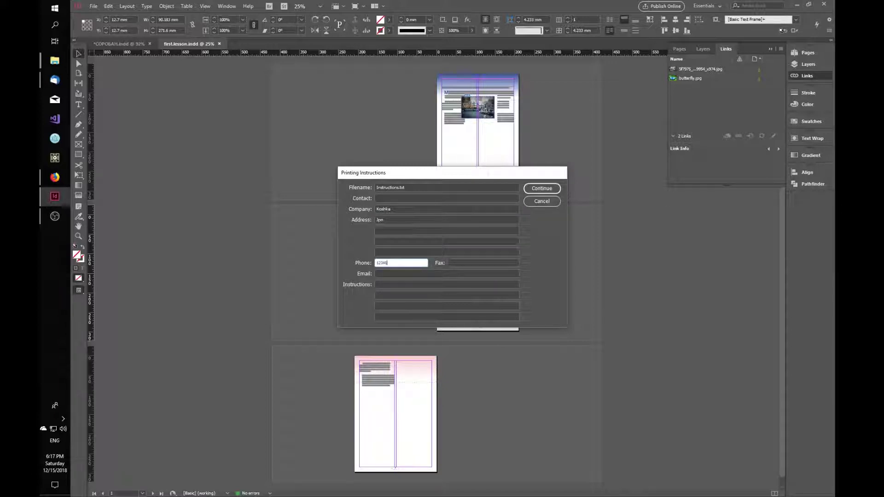
- Enter "2 zurag ashiglasan bulguu" as the instructions text and select the base name of the instructions file
left_click(404, 274)
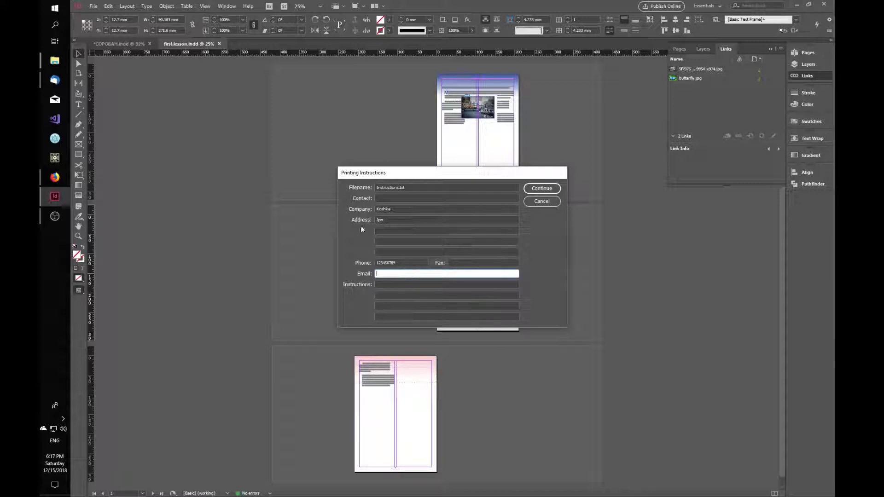
left_click(384, 284)
type("asdfadf")
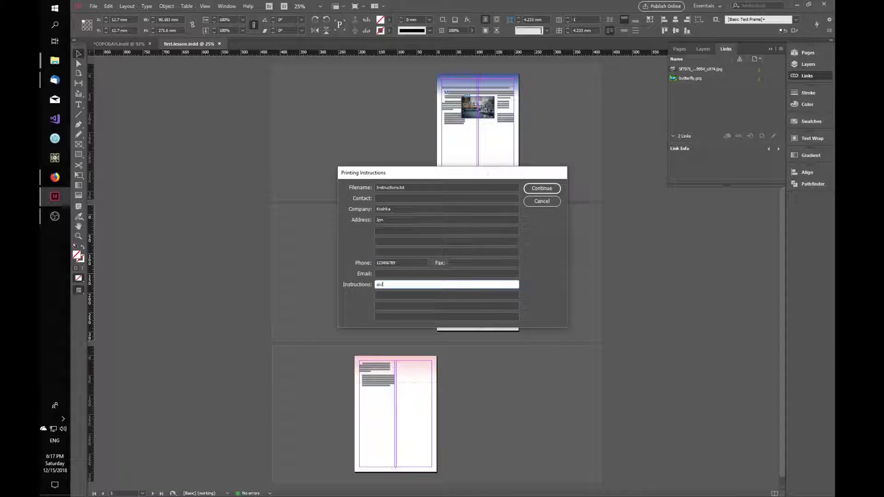
double_click(430, 282)
key("BackSpace")
type("s")
type("zurag an")
type("h")
type("iglana")
type(" bulguu")
key("BackSpace")
left_click_drag(399, 187, 372, 184)
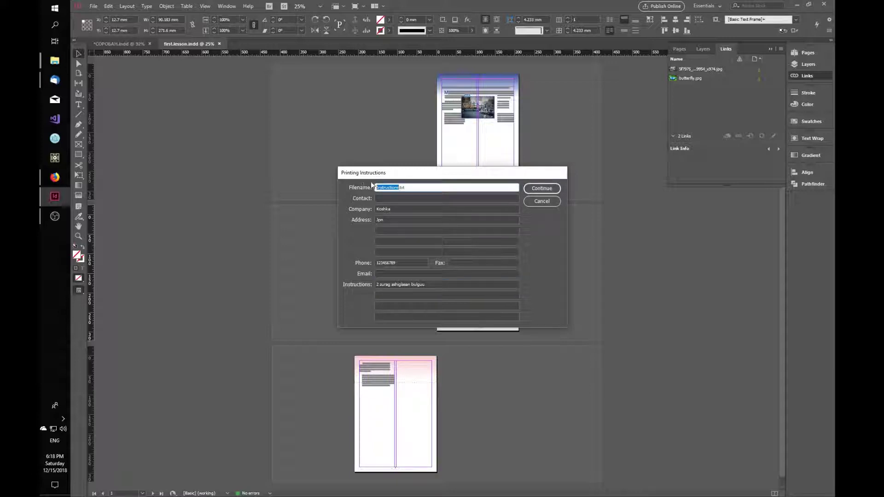
- Name the printing instructions file "zaavar" and continue to the package destination and options
type("medeele")
key("BackSpace")
key("BackSpace")
key("BackSpace")
key("BackSpace")
key("BackSpace")
key("BackSpace")
key("BackSpace")
type("zaavar")
left_click(555, 201)
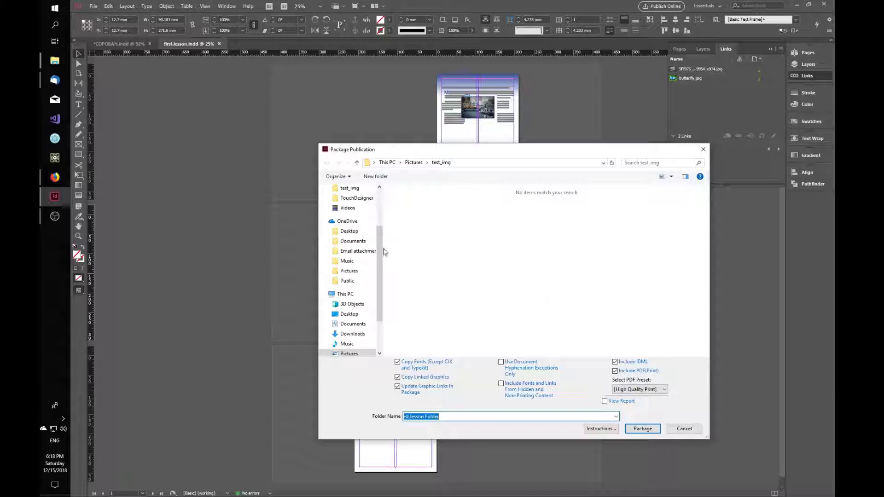
- Choose the Documents folder under This PC as the destination for the package
left_click(353, 241)
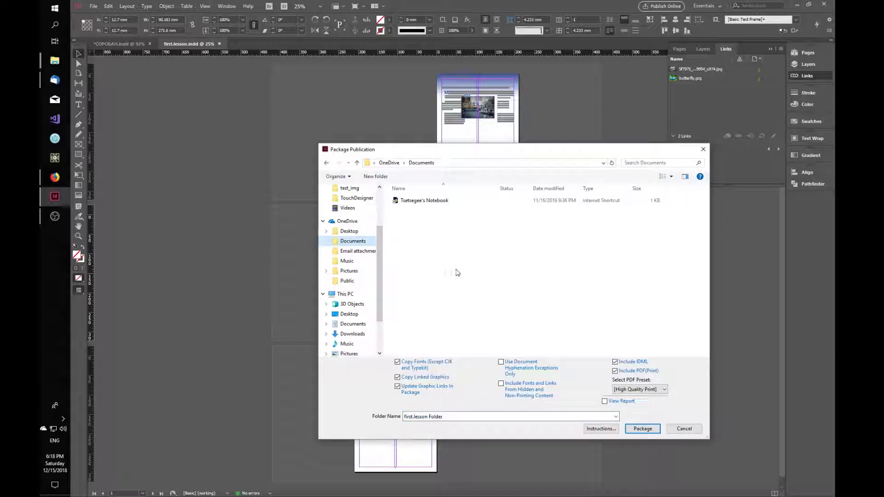
scroll(379, 283, "up", 2)
scroll(379, 284, "up", 2)
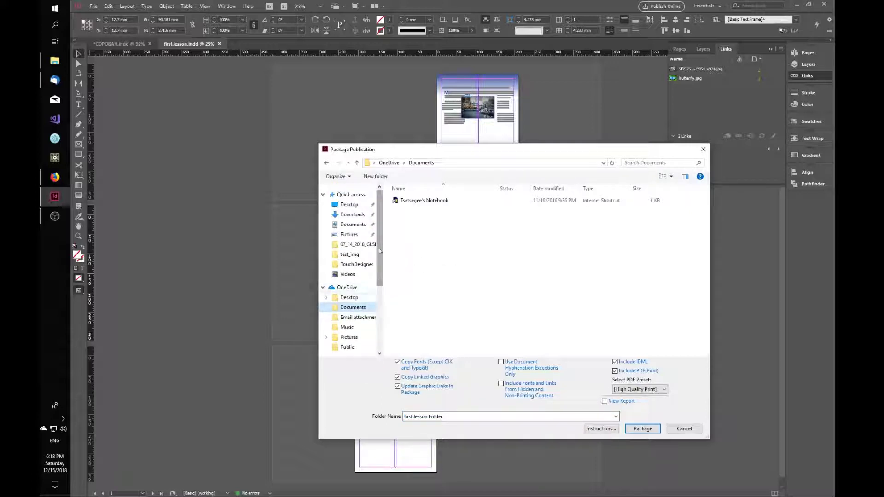
left_click(353, 225)
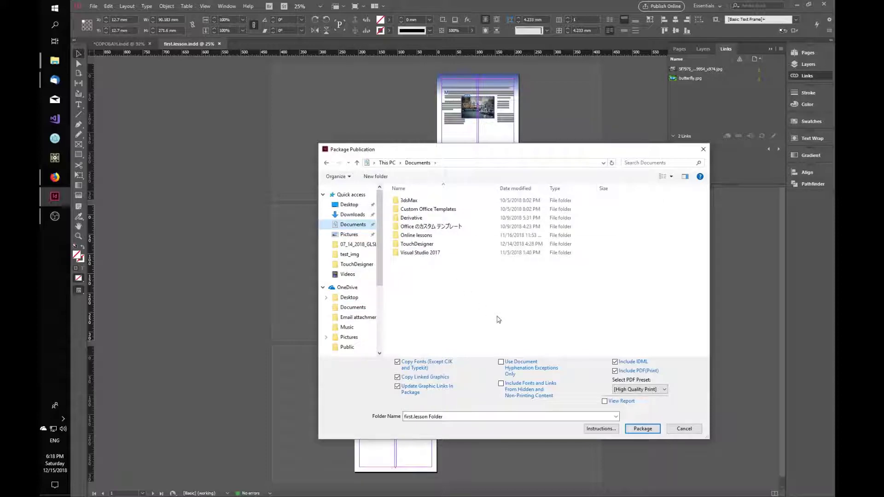
- Name the package folder "Indesign_Anhkhnii_Hicheel"
left_click(438, 416)
left_click(429, 416)
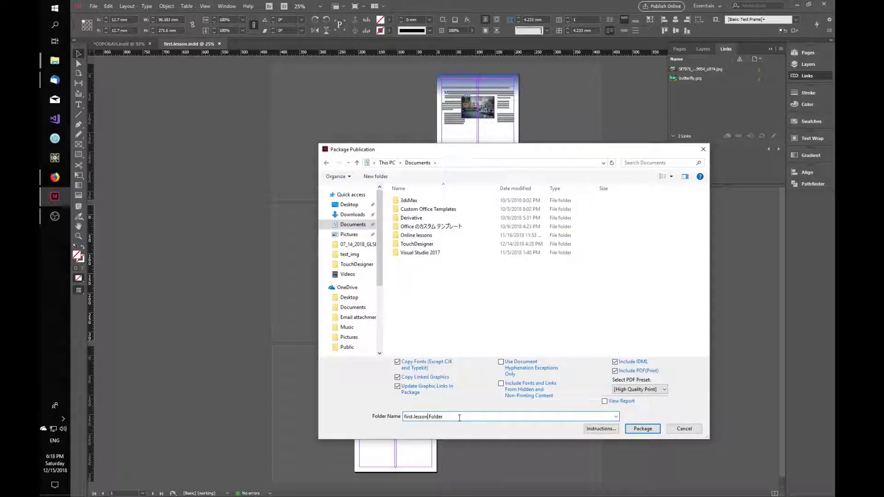
left_click_drag(455, 417, 384, 415)
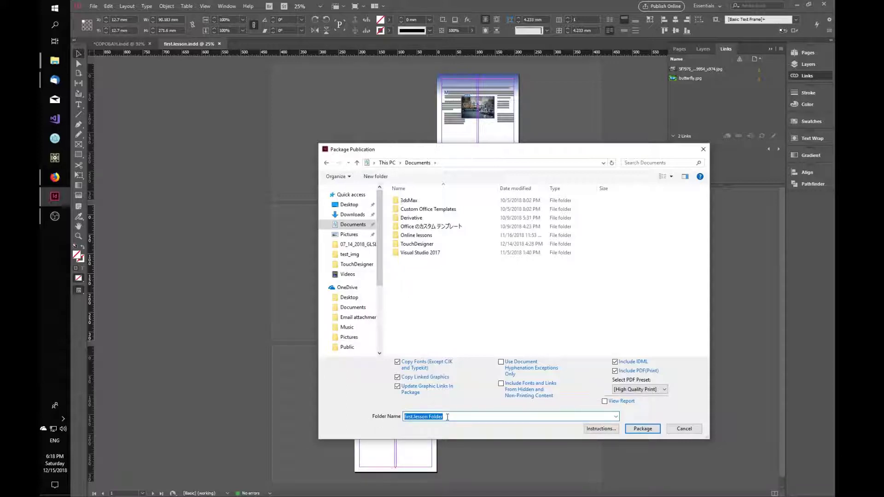
key("BackSpace")
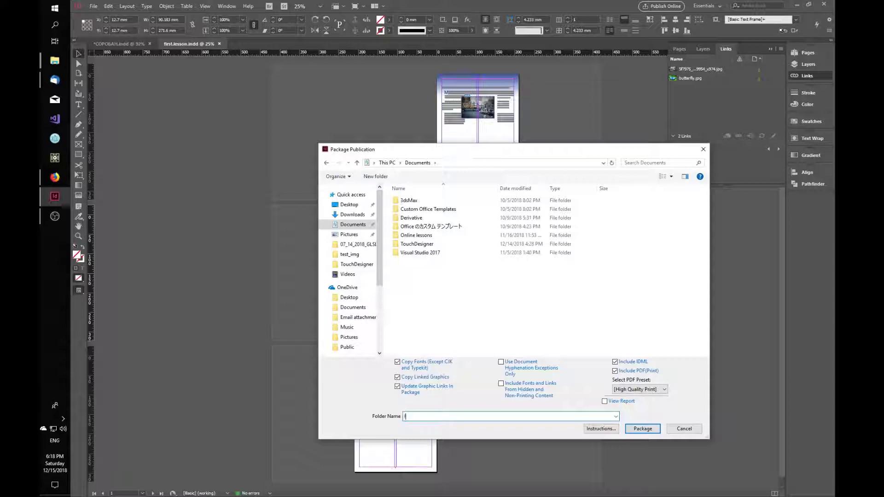
type("Indd")
type("sign")
type("_")
type("Anhkh")
type("nii")
type("_Hicheel")
- Look through the available PDF presets and the option for including a print PDF, keeping the High Quality Print preset and the PDF included
left_click(640, 390)
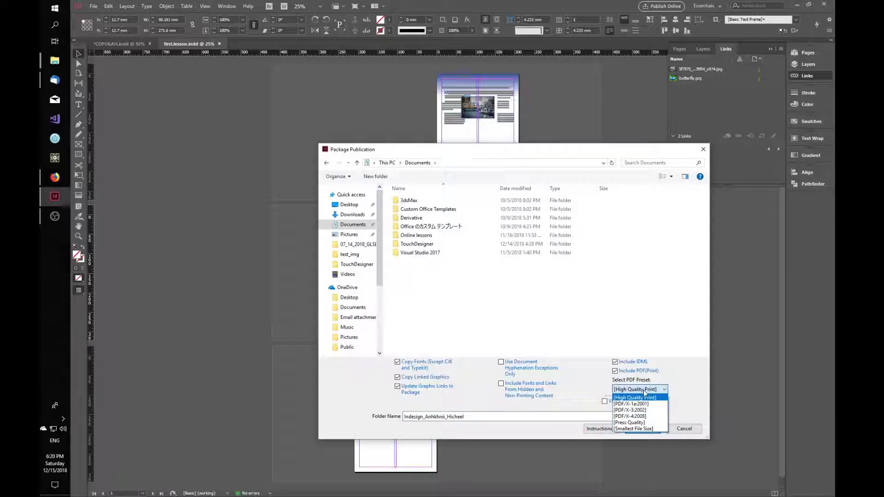
left_click(643, 390)
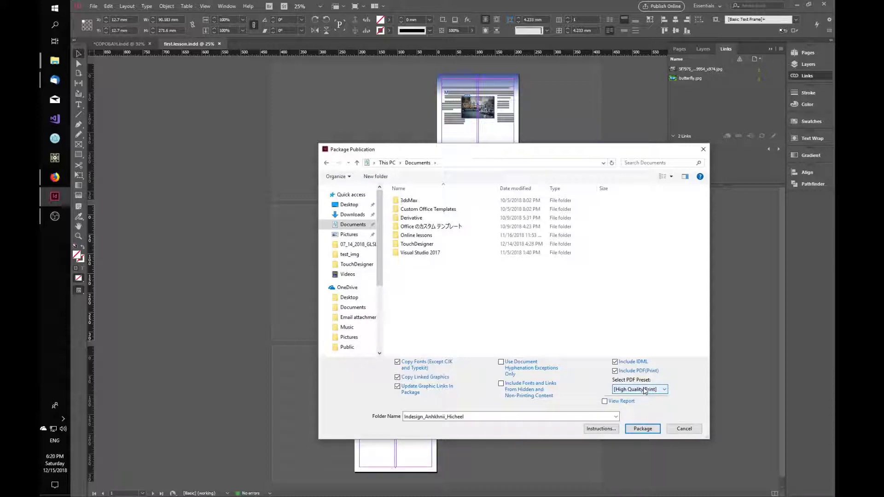
left_click(644, 390)
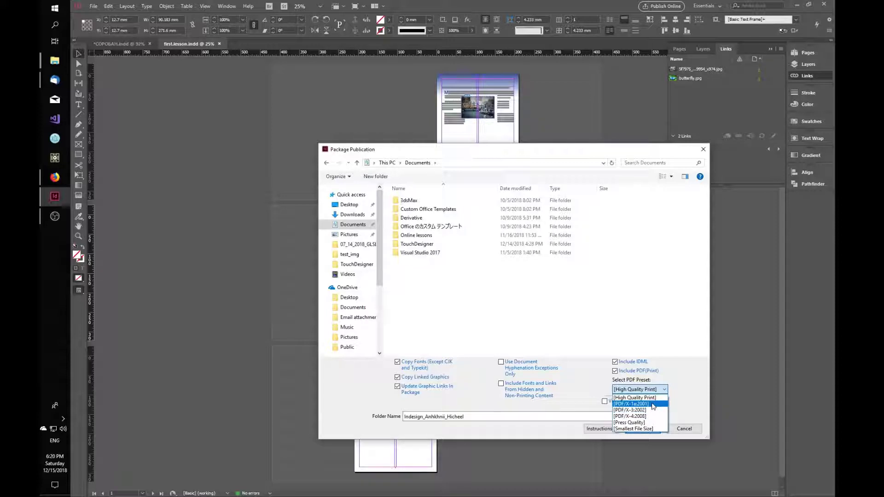
left_click(686, 402)
left_click(653, 390)
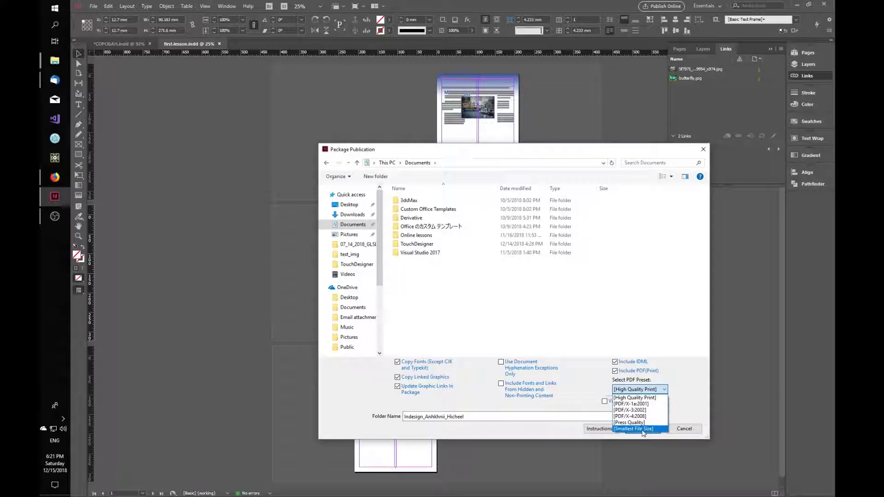
left_click(692, 402)
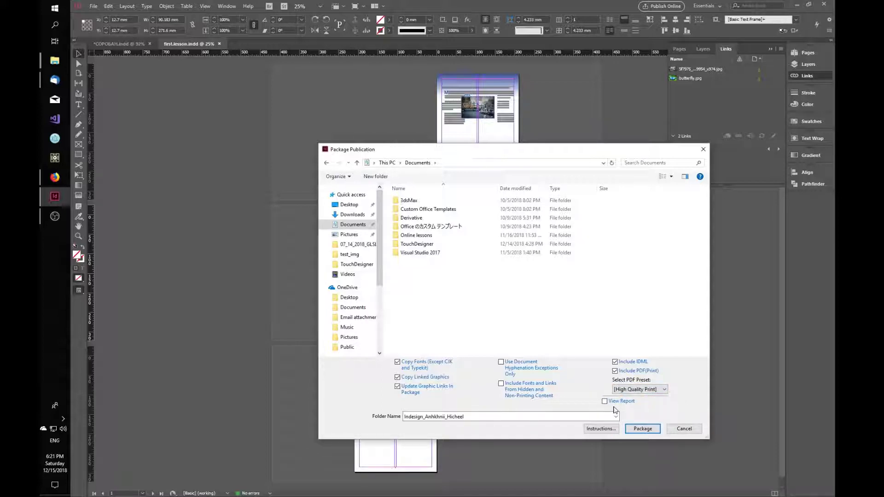
left_click(629, 372)
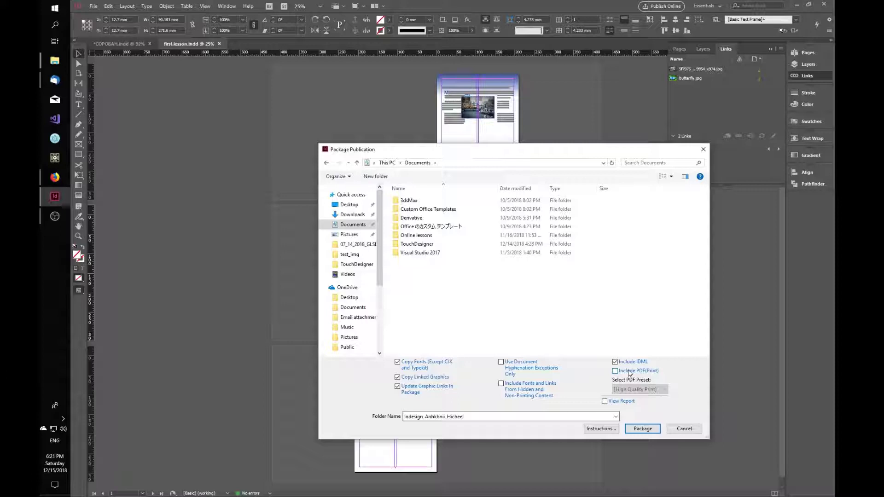
left_click(629, 372)
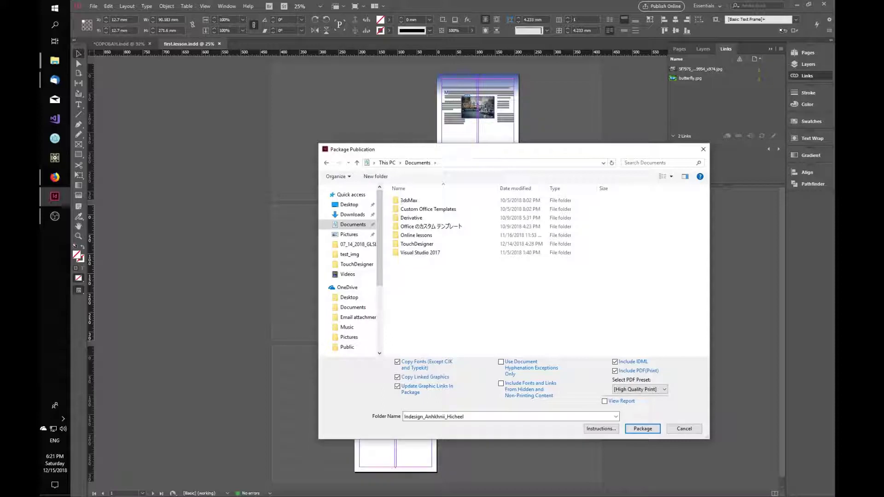
- Create the package with the current options and accept the notice about font copying restrictions
key("alt+Tab")
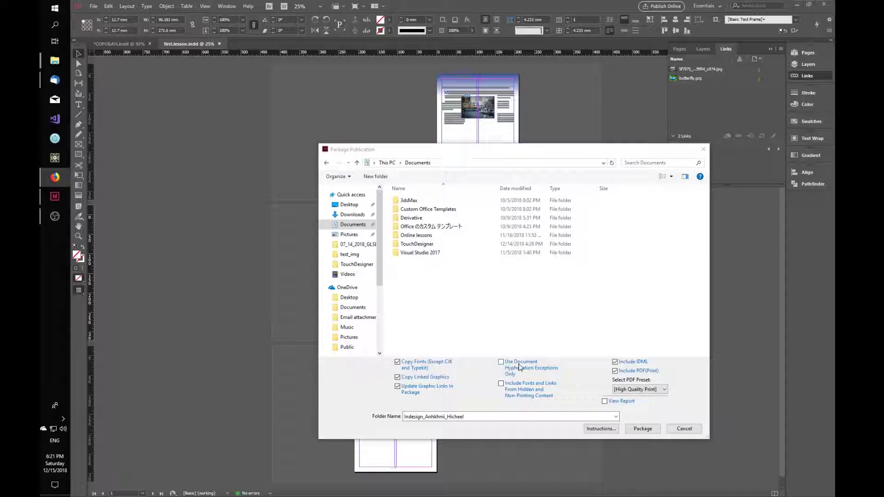
left_click(646, 431)
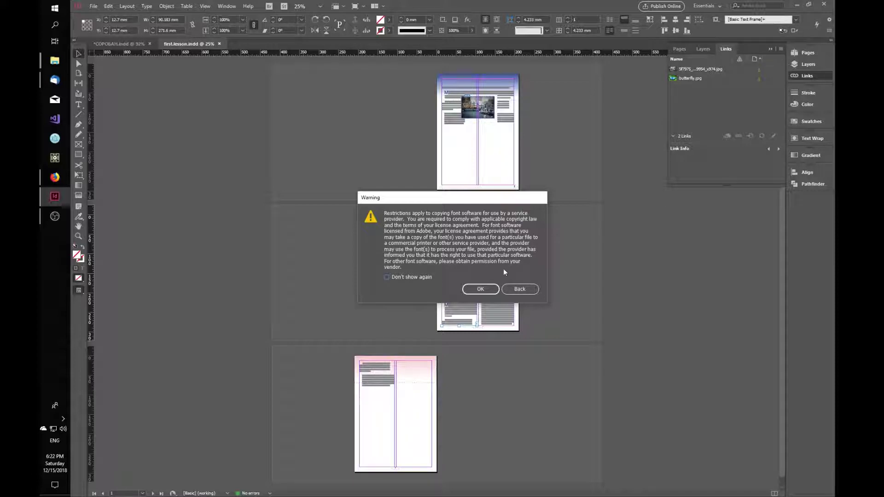
left_click(478, 290)
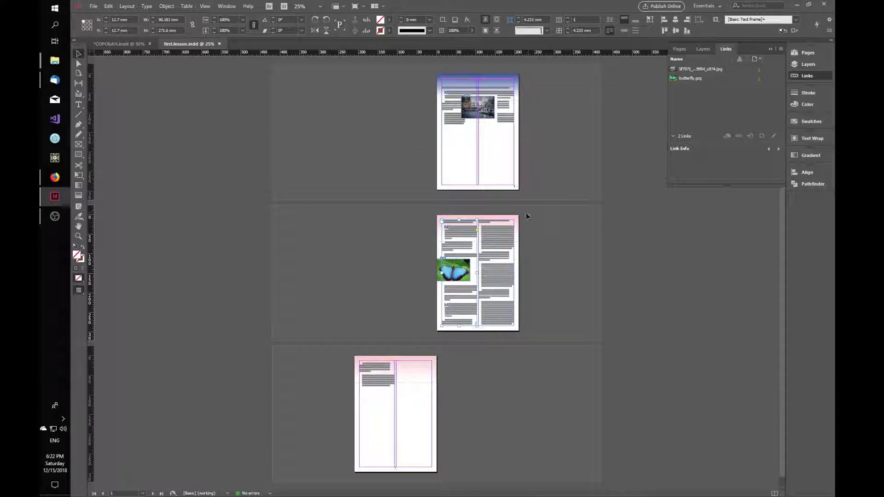
- Switch to File Explorer, go to the Indesign_Anhkhnii_Hicheel folder in Documents, and open the packaged first.lesson.pdf
key("super+e")
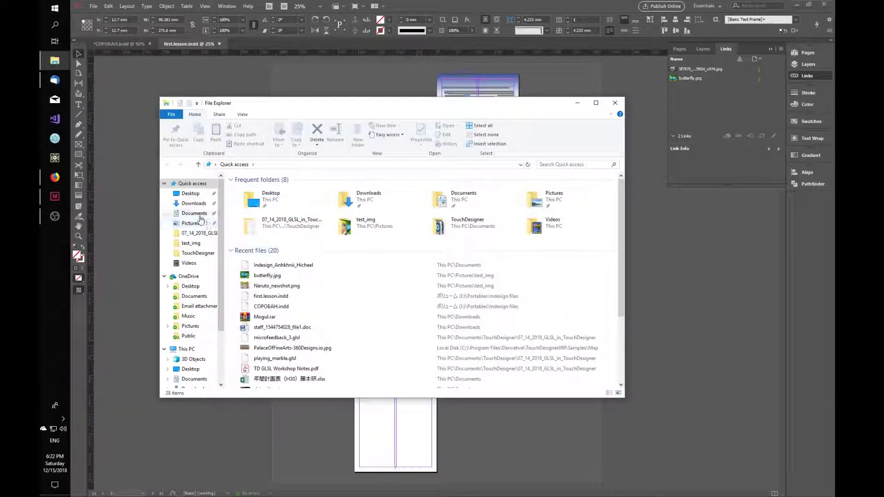
left_click(197, 214)
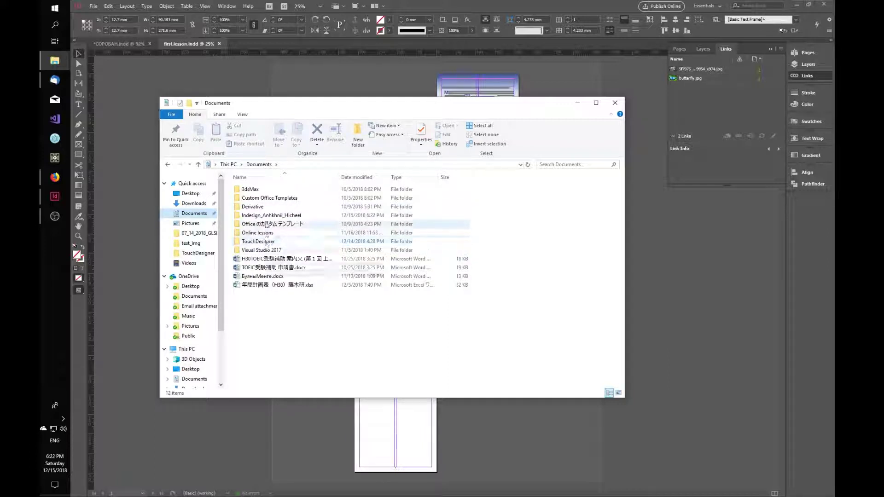
double_click(261, 216)
left_click(261, 216)
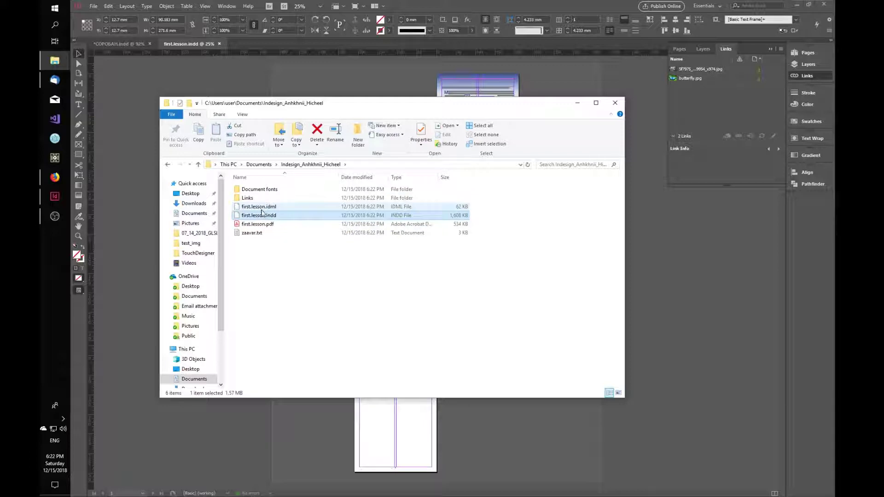
left_click(258, 225)
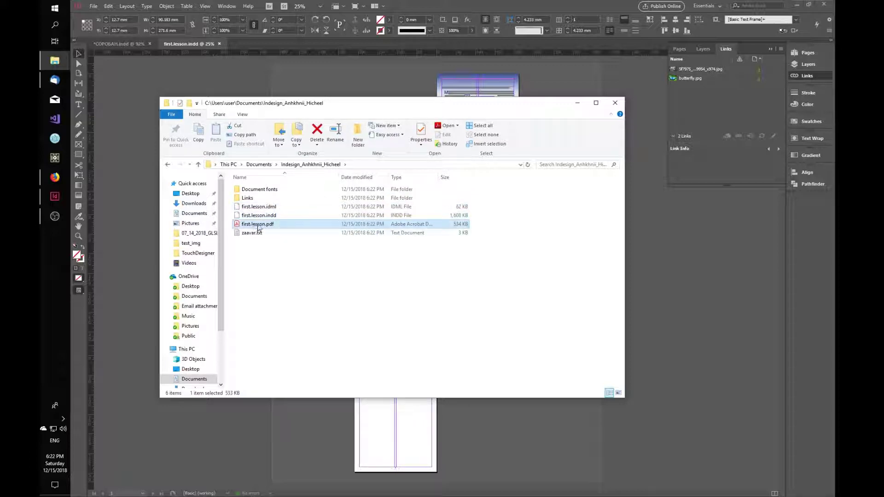
double_click(254, 226)
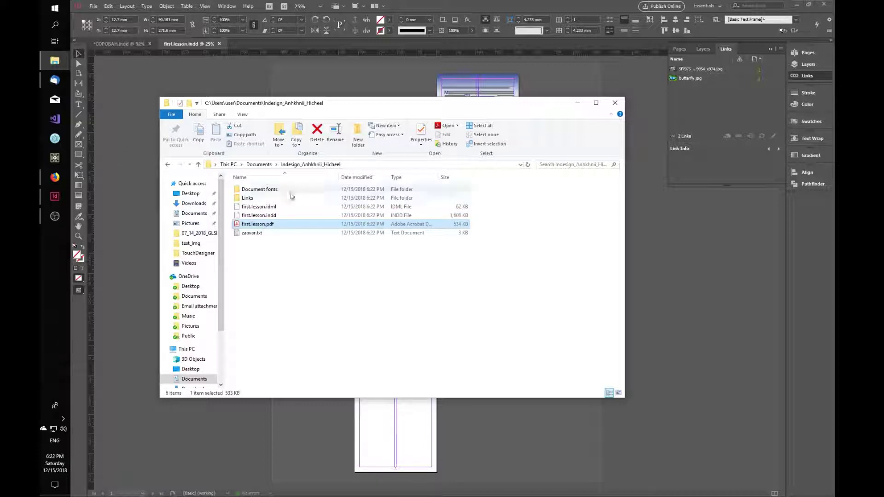
- Examine the files in the package's Links folder and return to the package folder
double_click(272, 198)
left_click_drag(373, 256, 227, 176)
left_click(462, 245)
key("BackSpace")
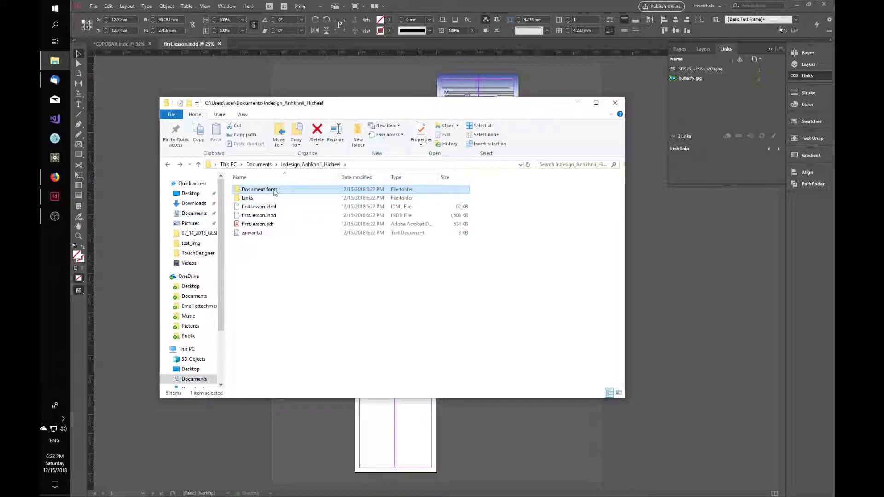